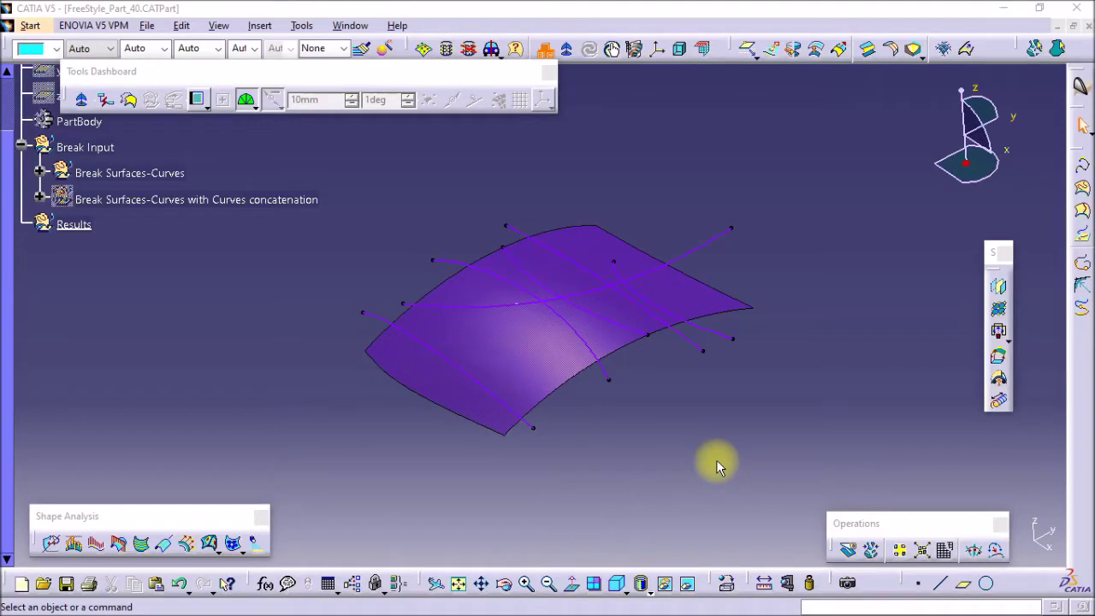
Start a surface Break and move its dialog aside, checking the Limitation and Elements fields
left_click(852, 551)
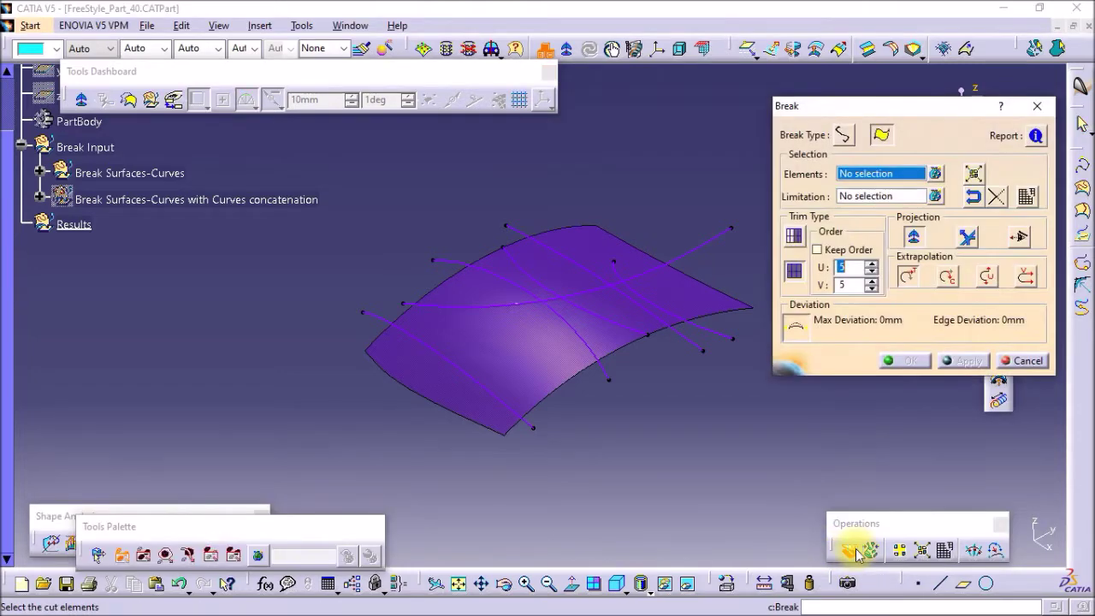
left_click_drag(874, 107, 859, 82)
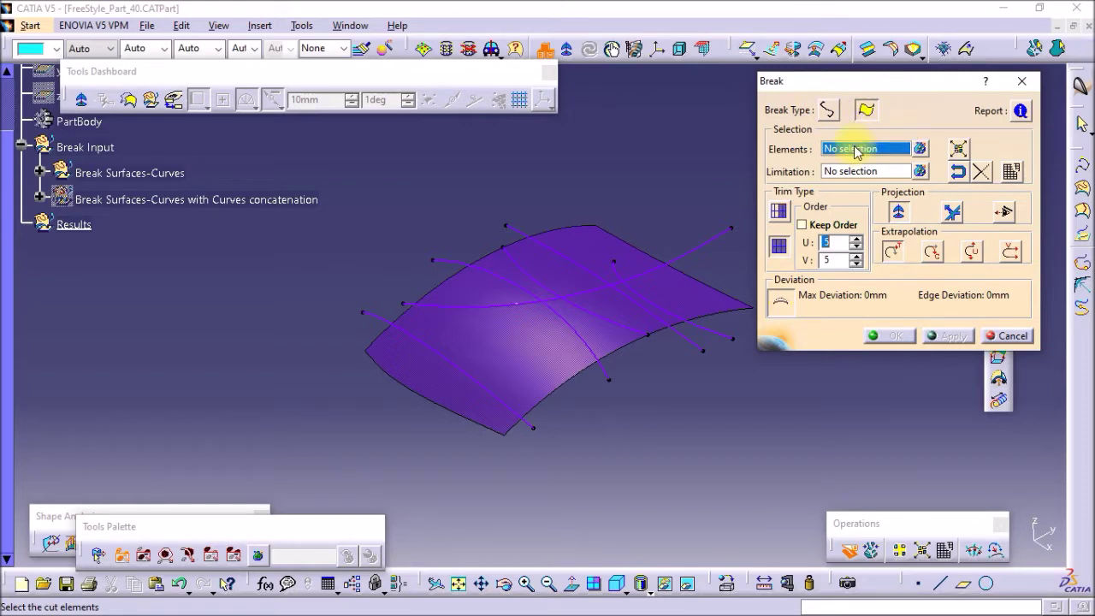
left_click(843, 174)
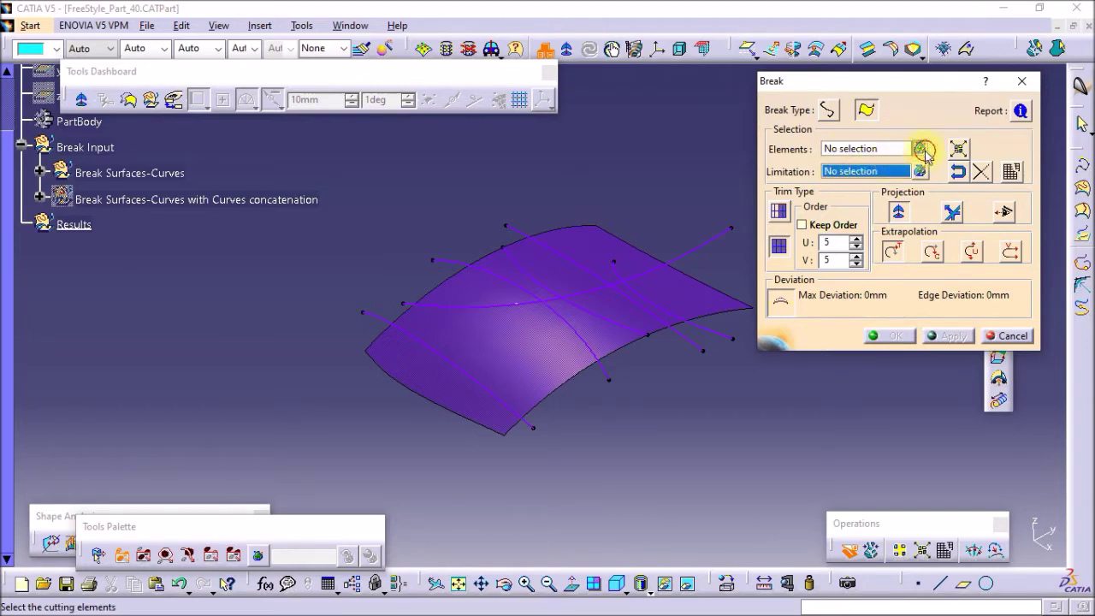
left_click(923, 151)
left_click(1002, 343)
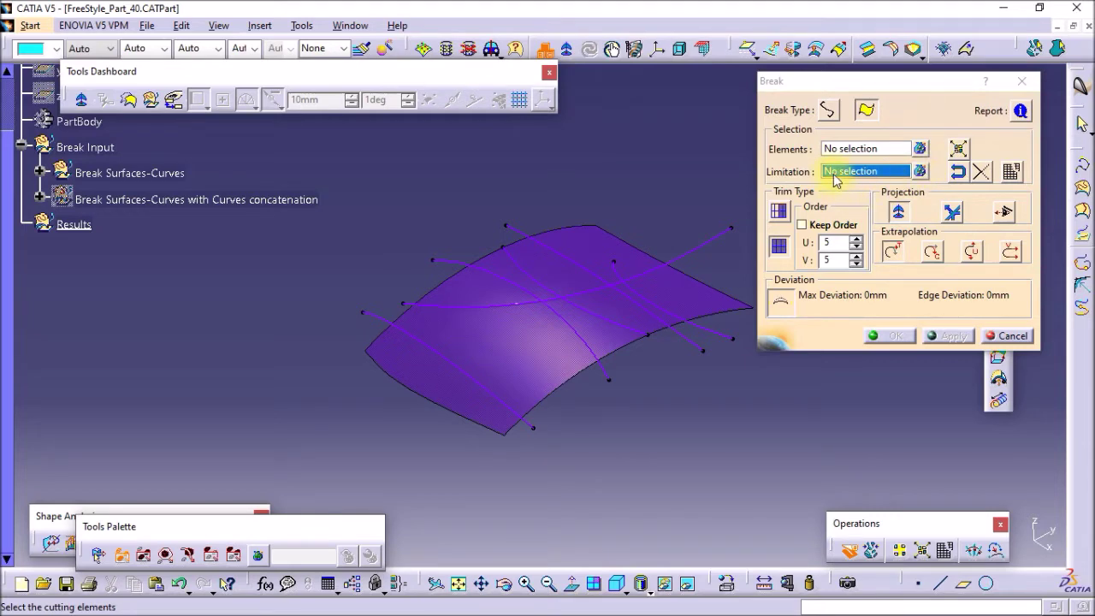
Keep Break Type on surface and select the purple surface Cut.1 as the element to cut
left_click(830, 111)
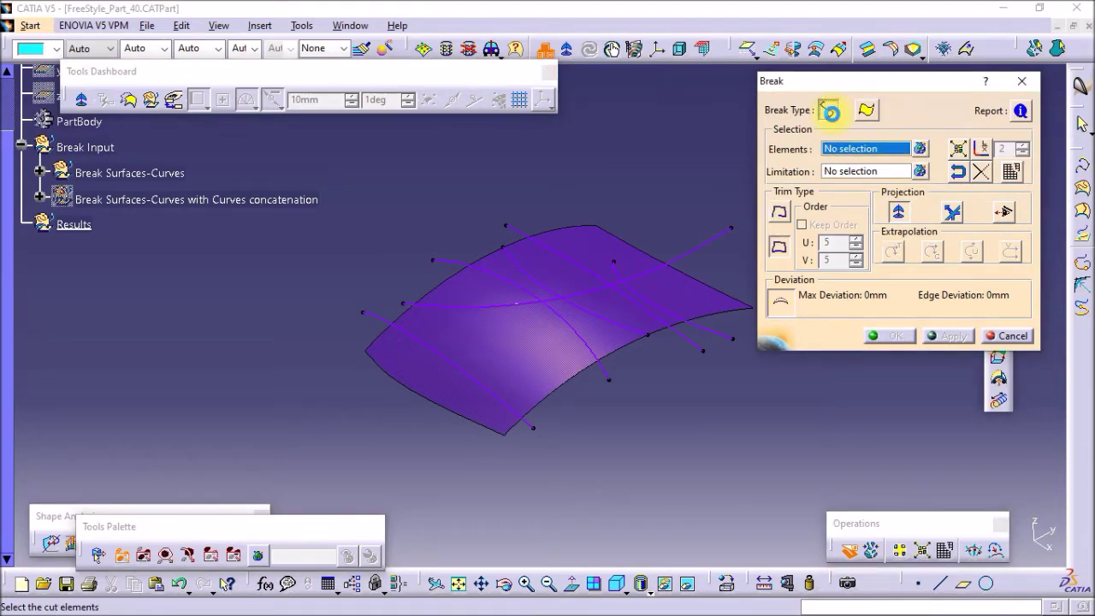
left_click(862, 110)
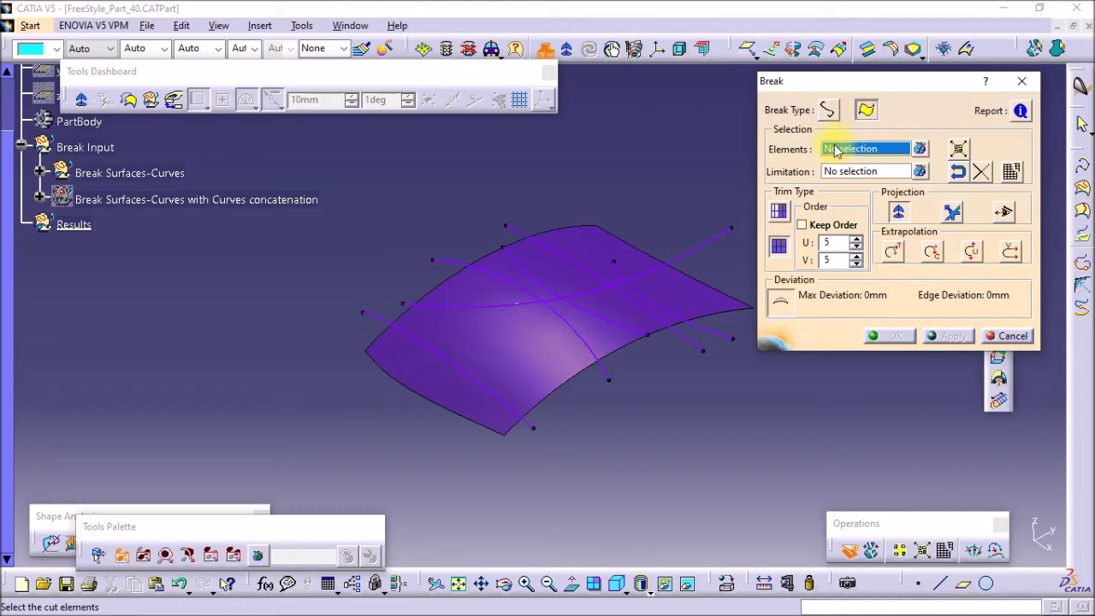
left_click(607, 244)
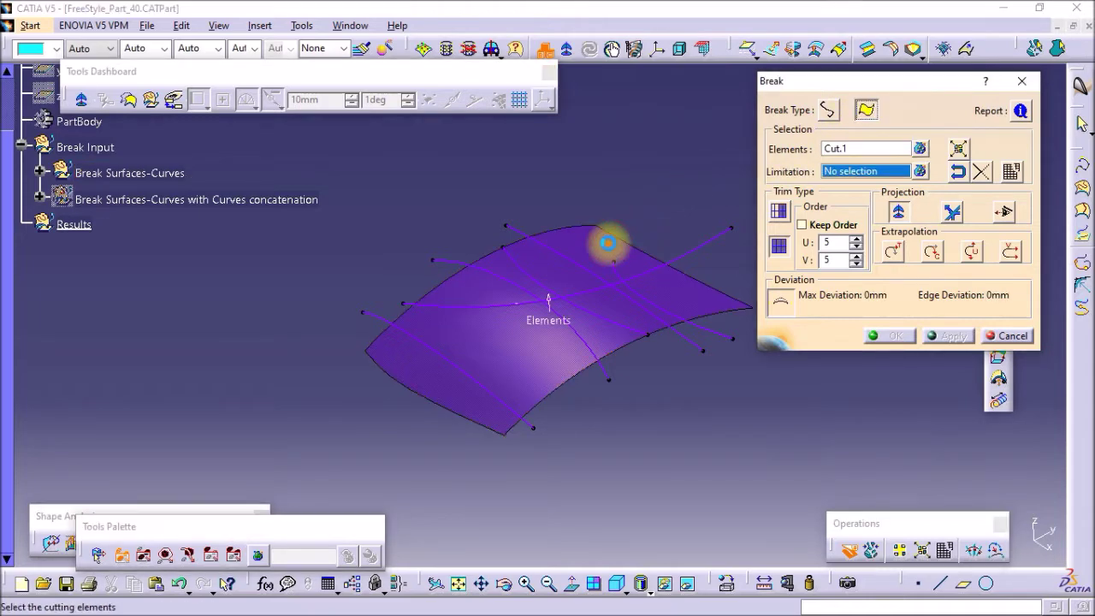
Trap-select the six curves as limitations and preview Cut.1 split into patches
left_click_drag(821, 93, 884, 88)
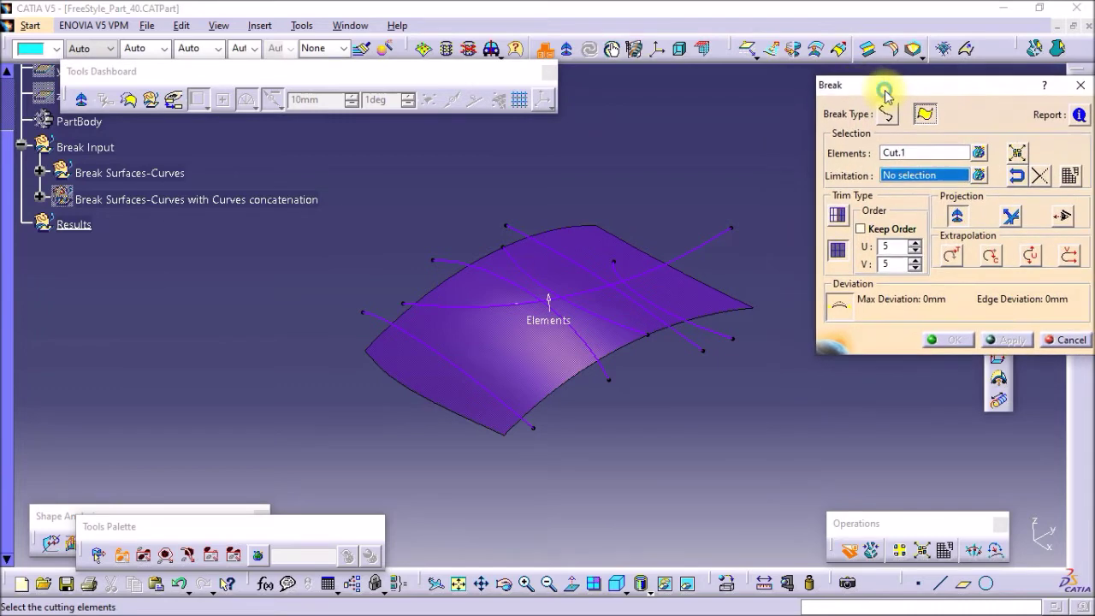
left_click_drag(805, 106, 344, 476)
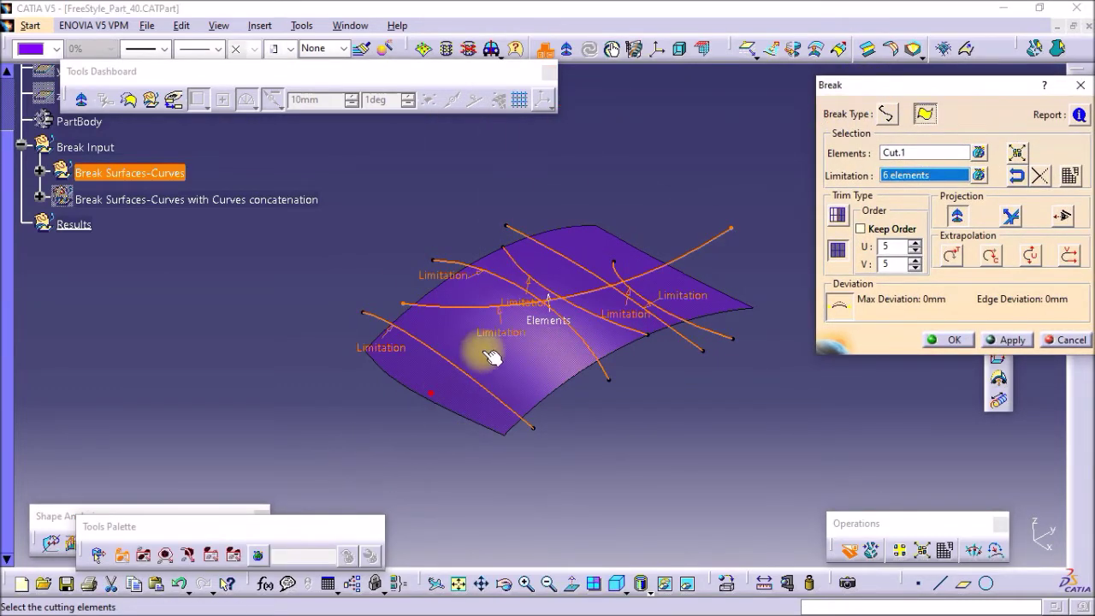
middle_click_drag(519, 266, 441, 264)
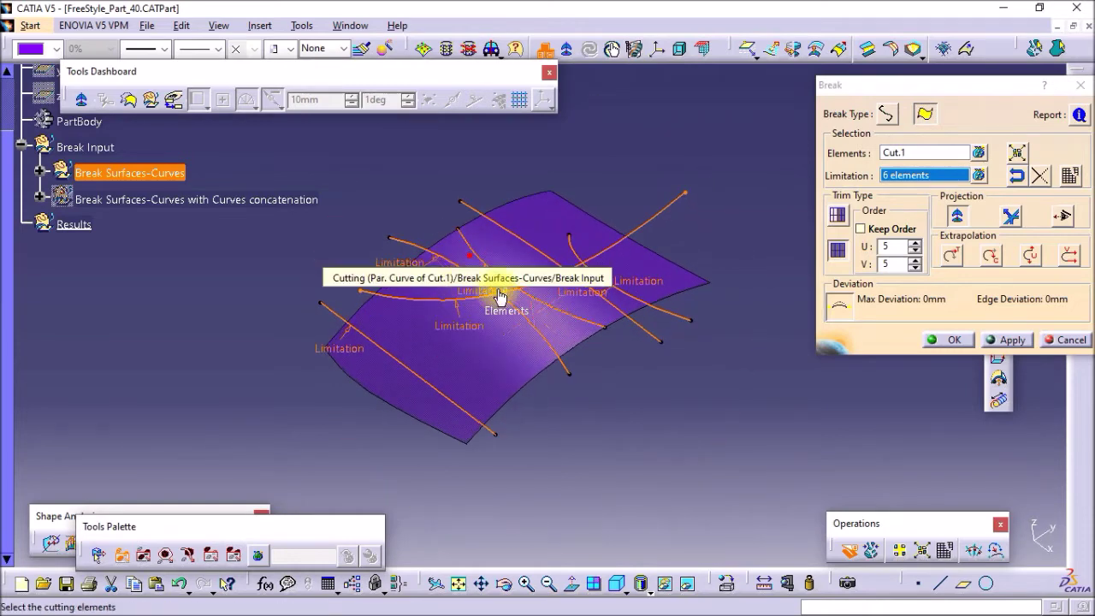
left_click(1006, 339)
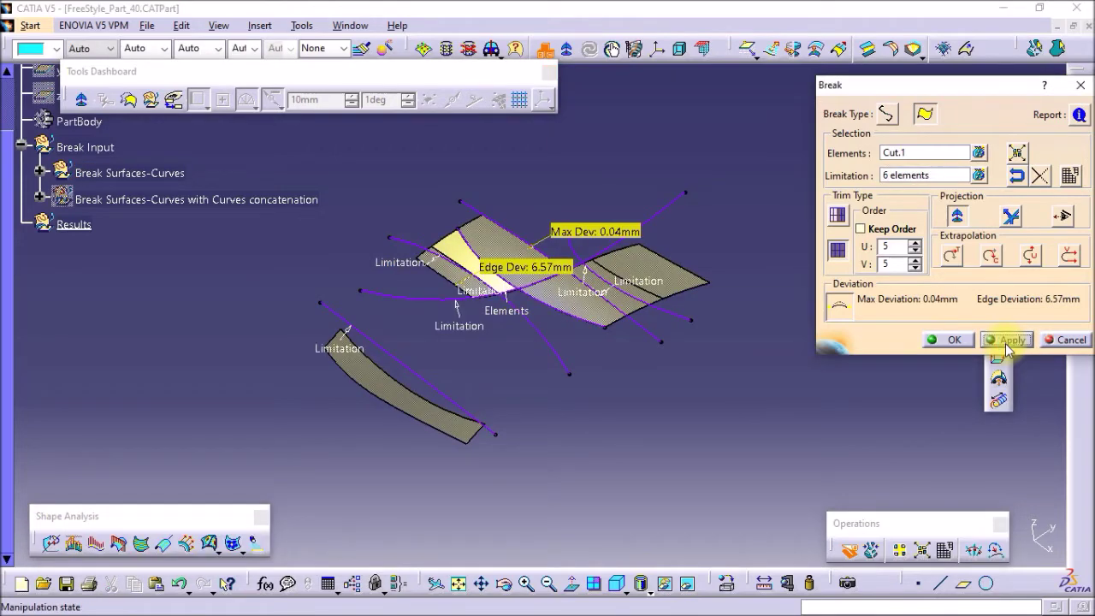
Switch the break to Surface Trim and preview the resulting patches
left_click(840, 218)
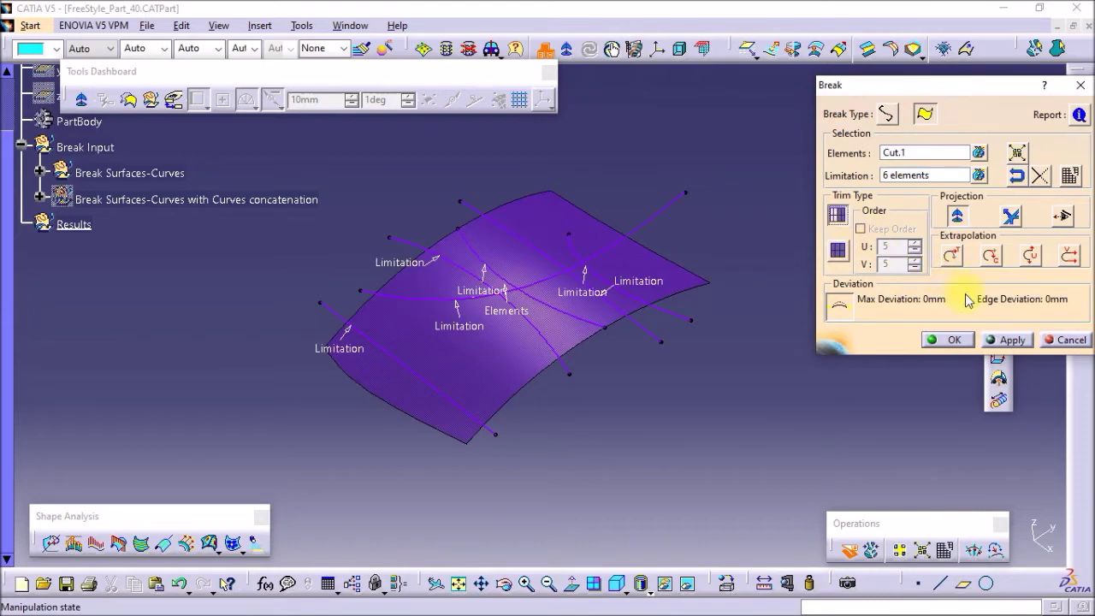
left_click(1002, 339)
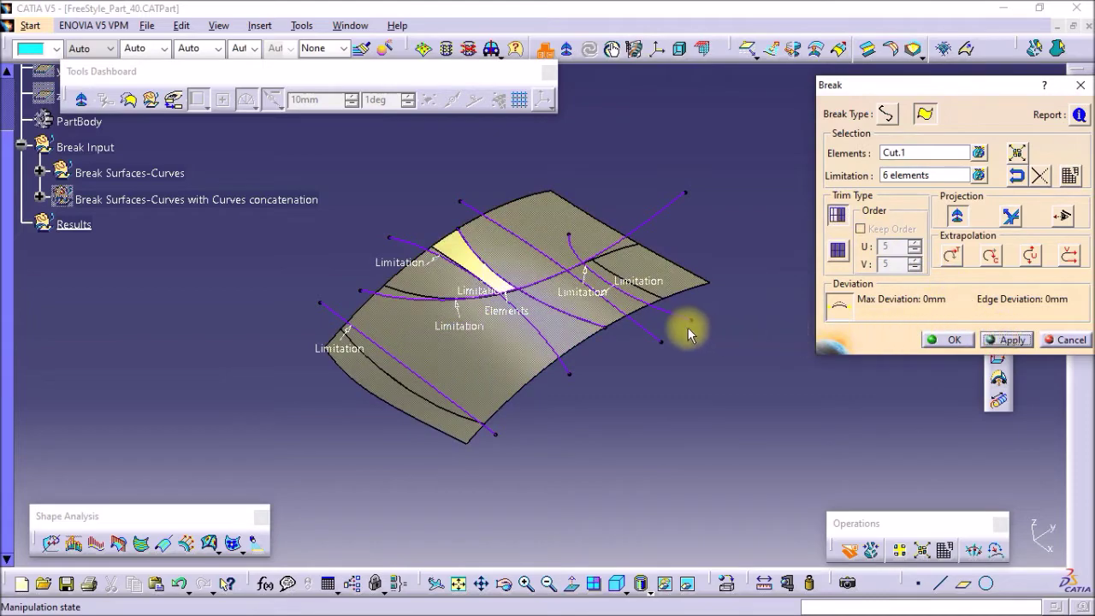
middle_click_drag(692, 331, 553, 464)
Keep three patches and confirm, creating Surface.19, Surface.20 and Surface.21
left_click(542, 238)
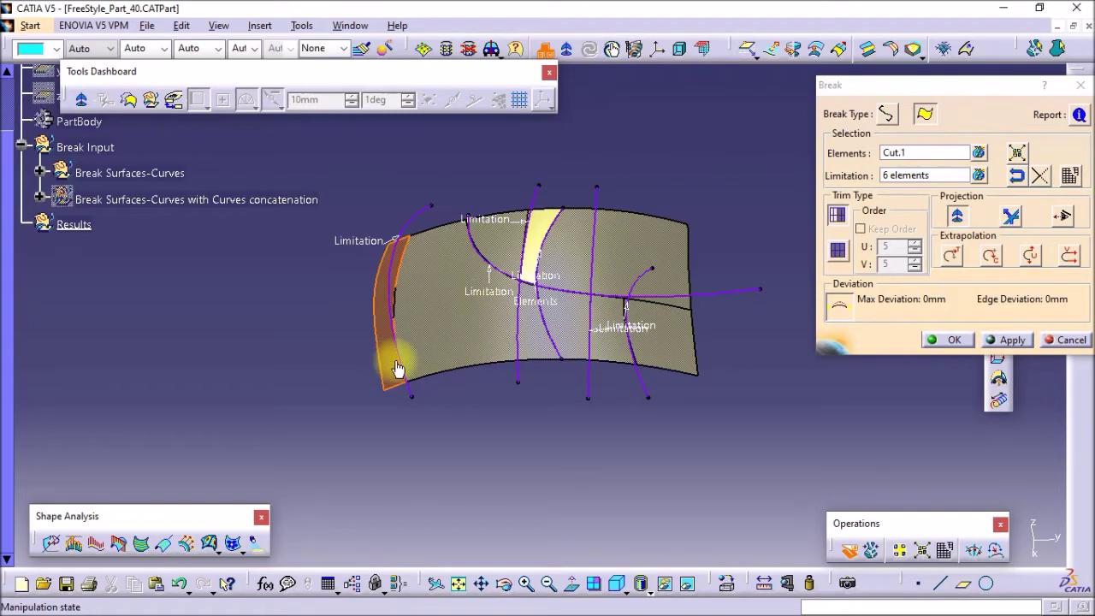
left_click(623, 247, "ctrl")
left_click(570, 320, "ctrl")
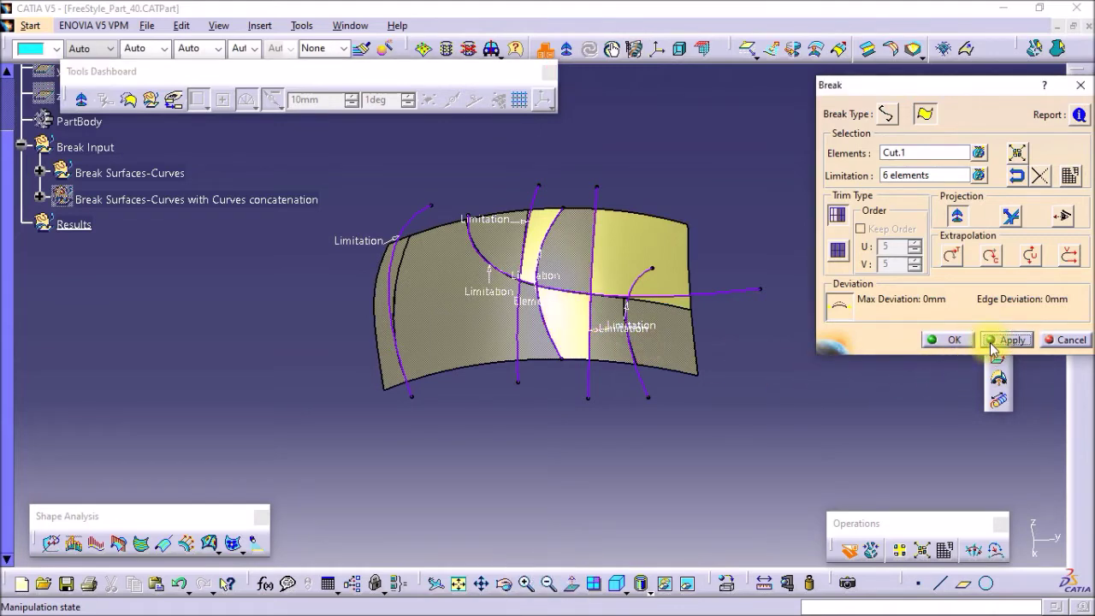
left_click(953, 340)
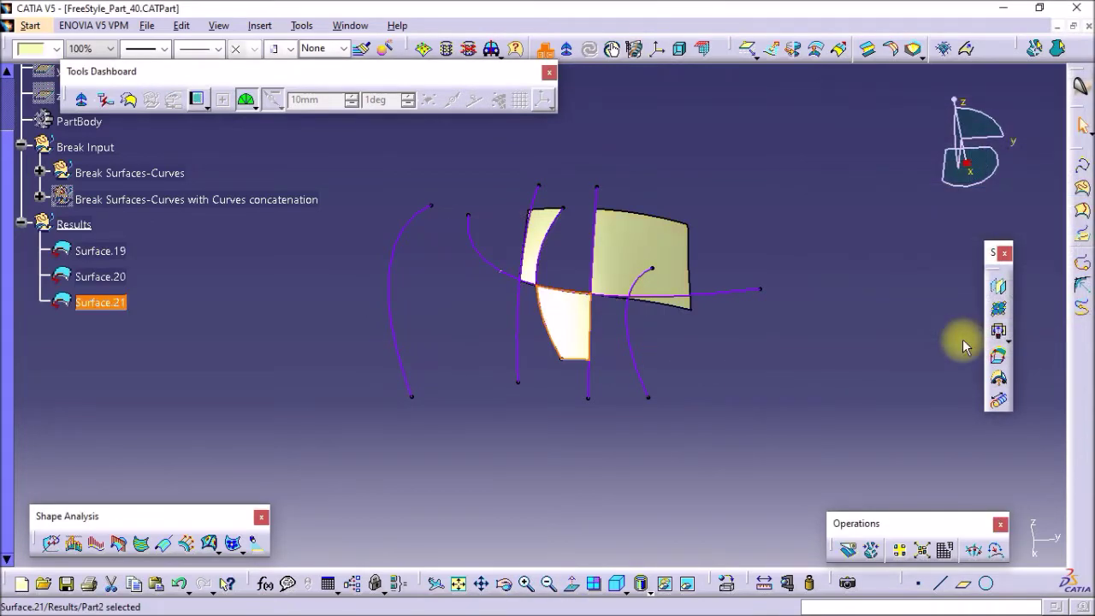
Undo the break, removing Surface.19–21 and restoring the uncut Cut.1
middle_click_drag(672, 402, 606, 345)
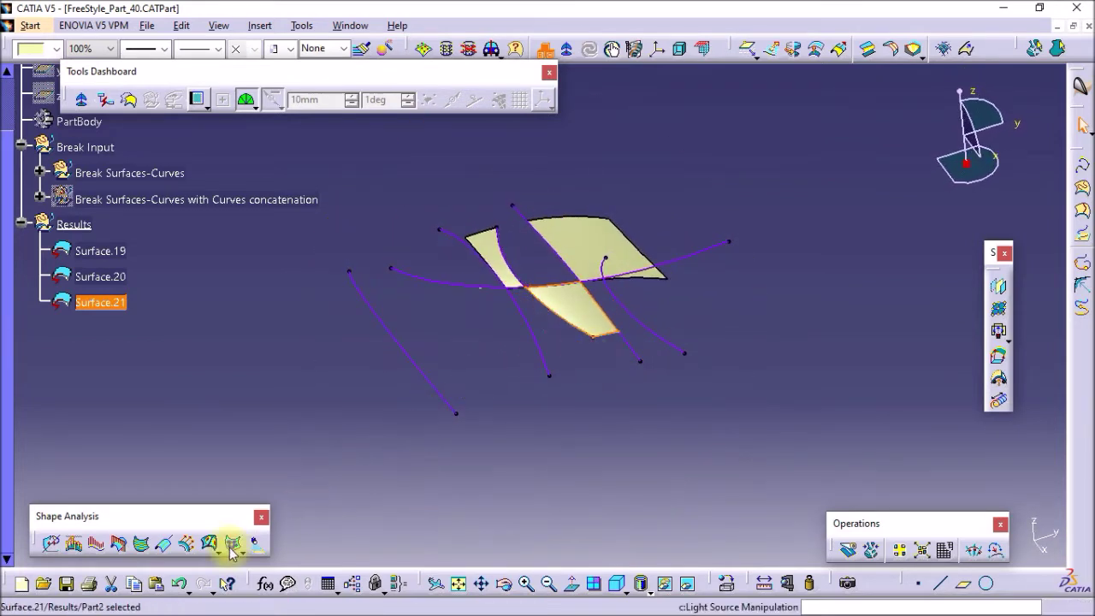
left_click(179, 582)
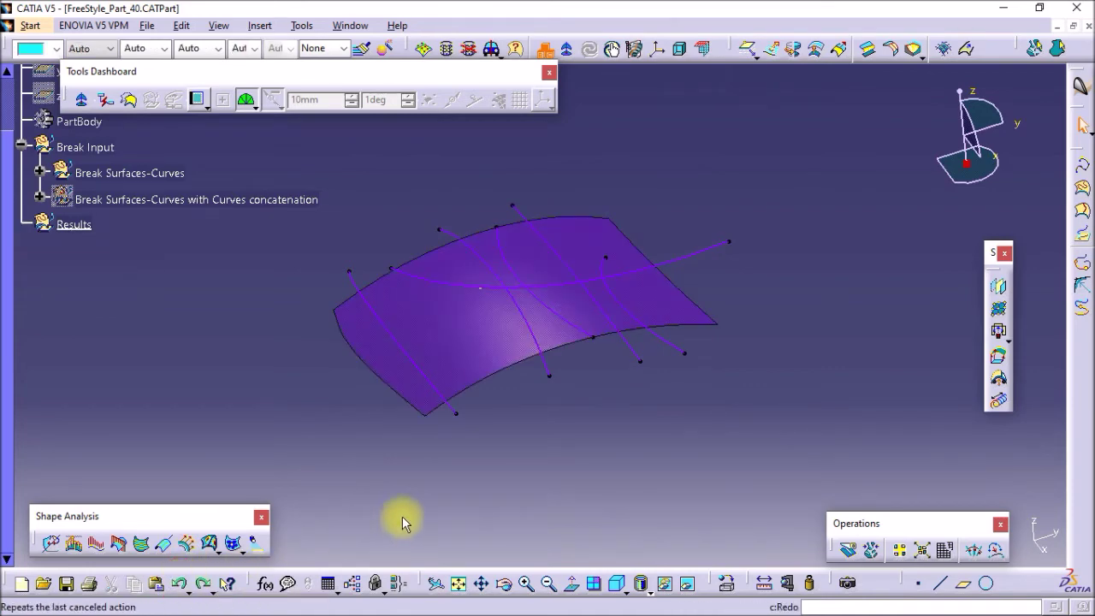
Break Cut.1 again using the six curves as limitations and preview the patches
left_click(848, 550)
left_click(665, 301)
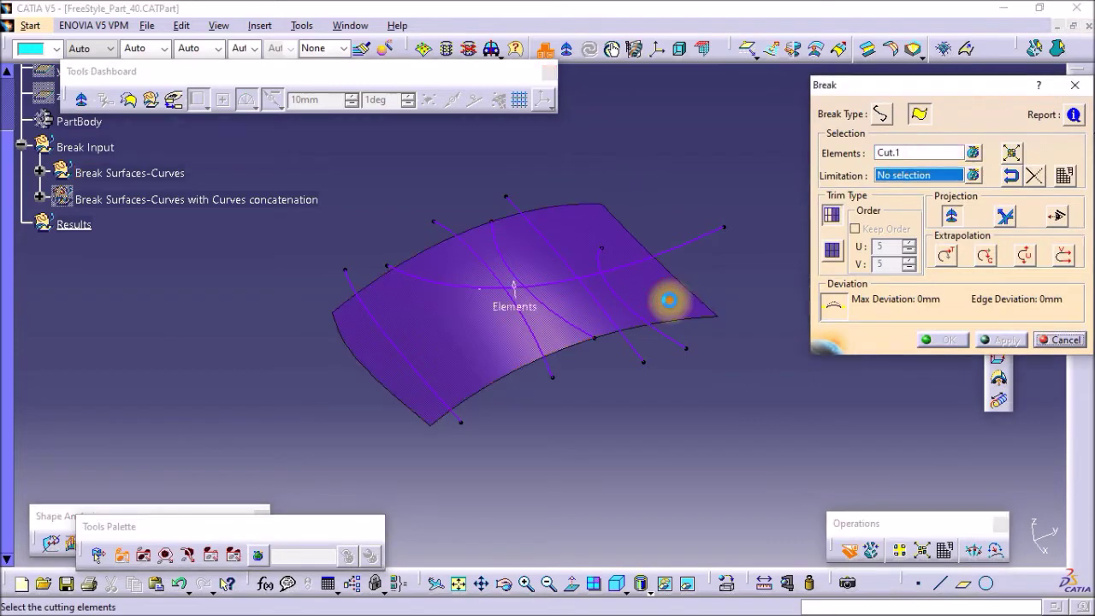
left_click_drag(766, 125, 304, 481)
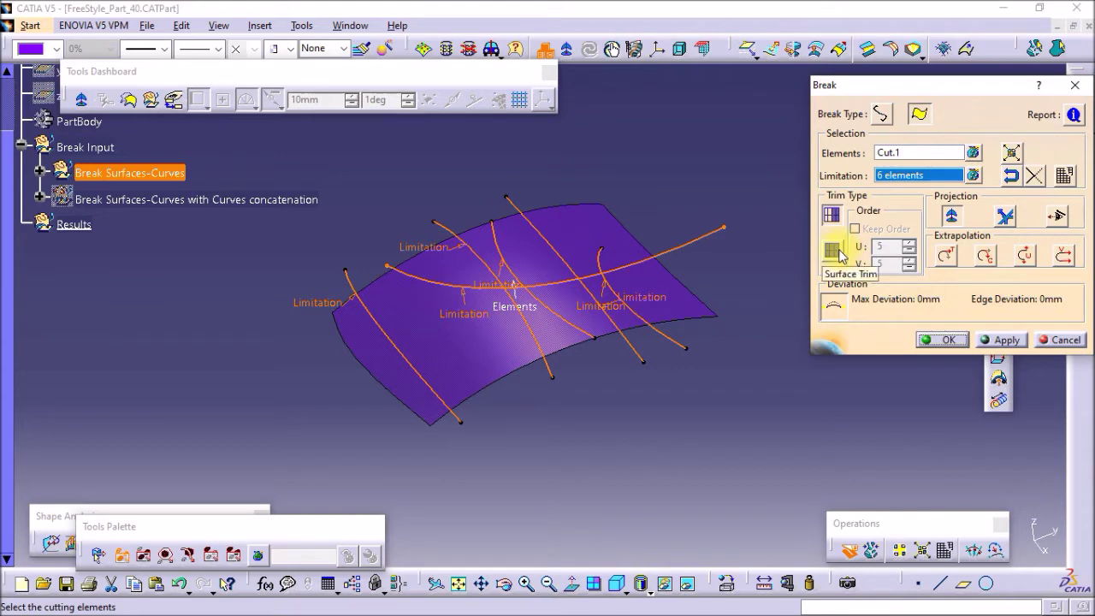
left_click(990, 342)
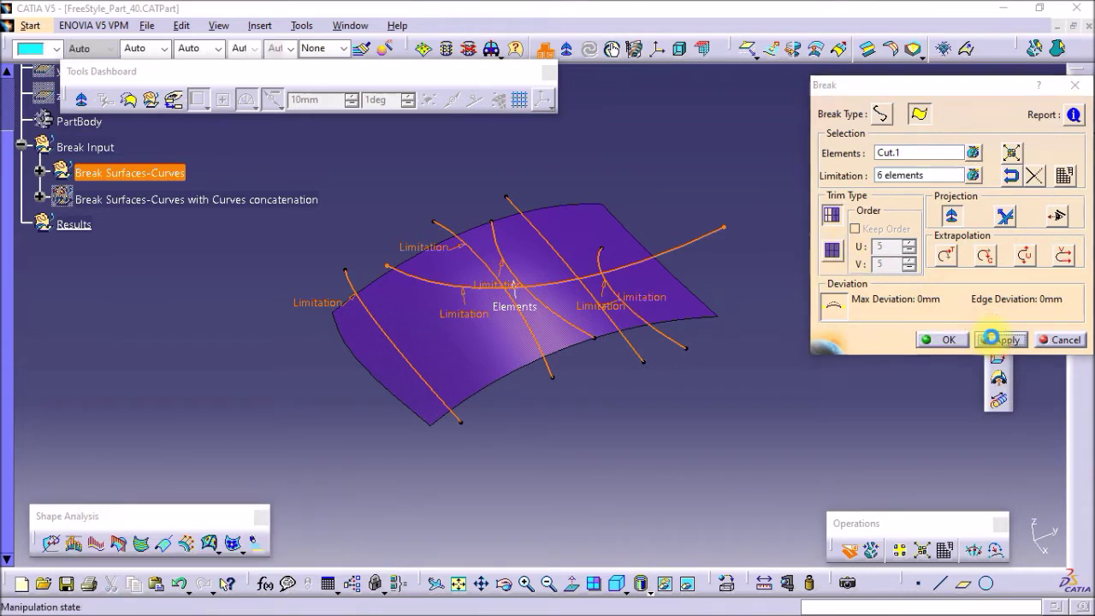
middle_click_drag(533, 305, 531, 318)
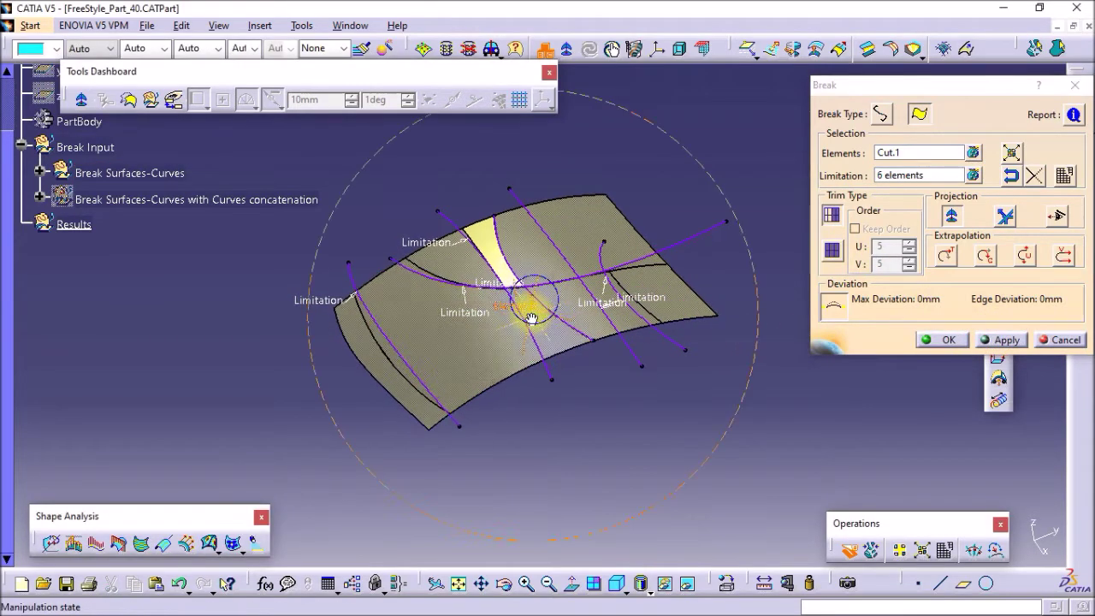
Discard only the top-right patch with Keep all but this, confirm, then undo the break
right_click(584, 227)
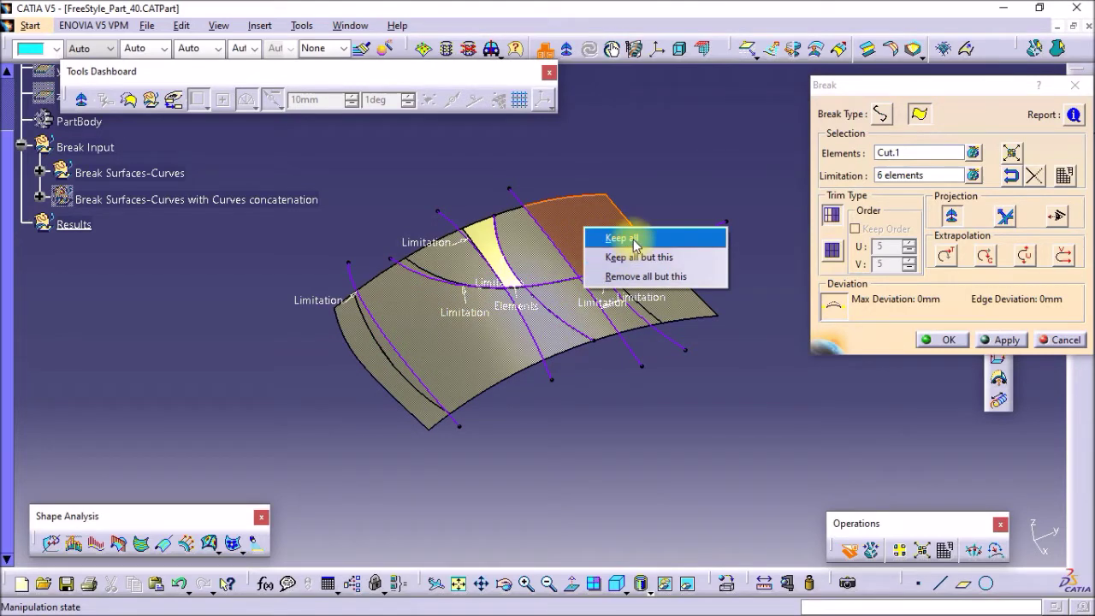
left_click(638, 256)
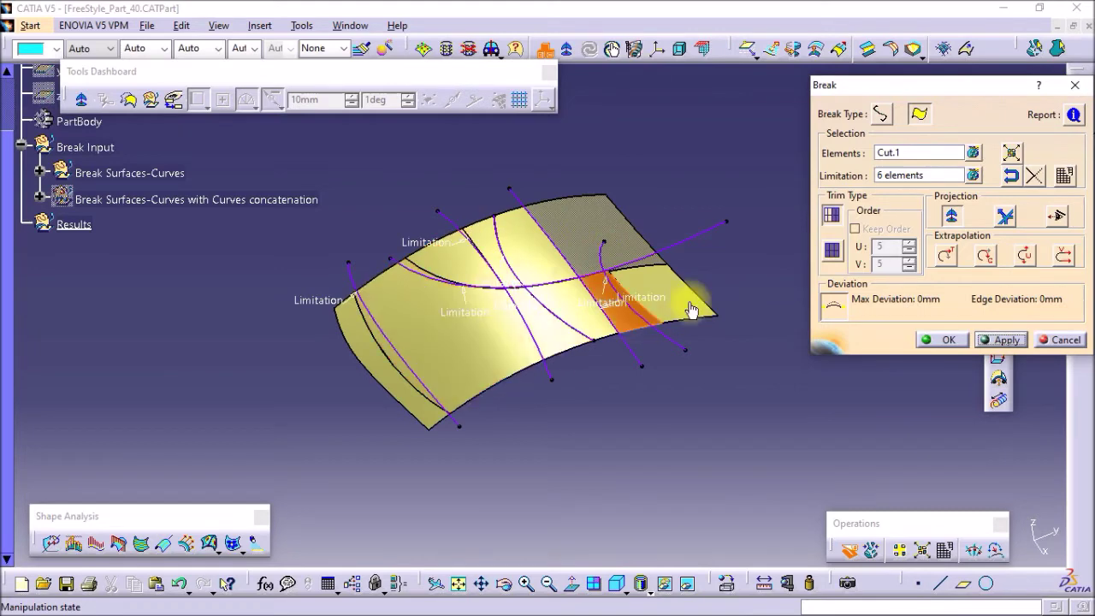
left_click(956, 340)
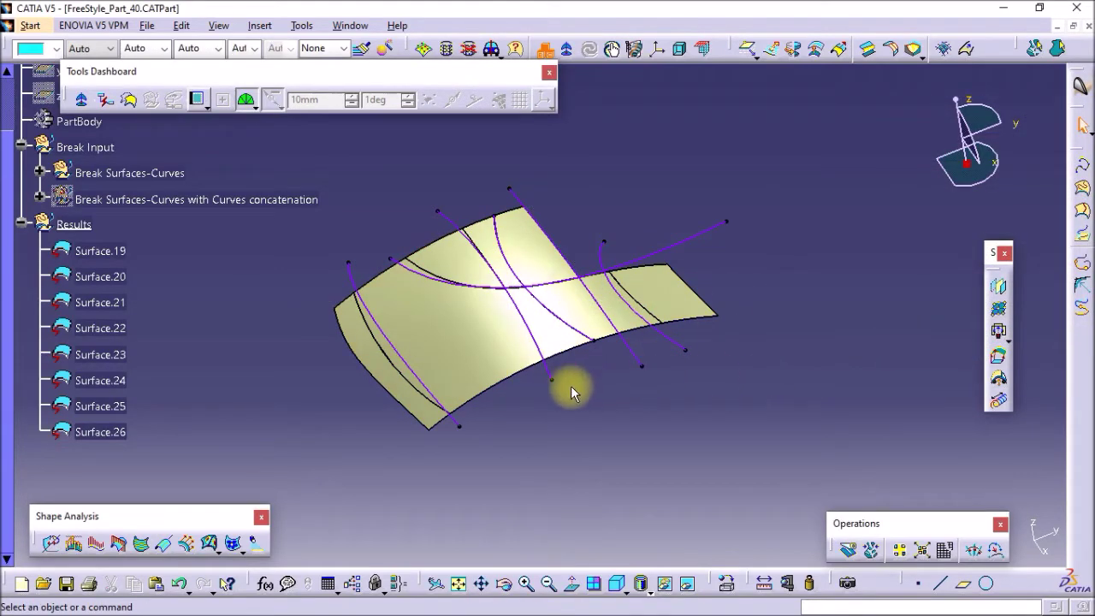
key("ctrl+z")
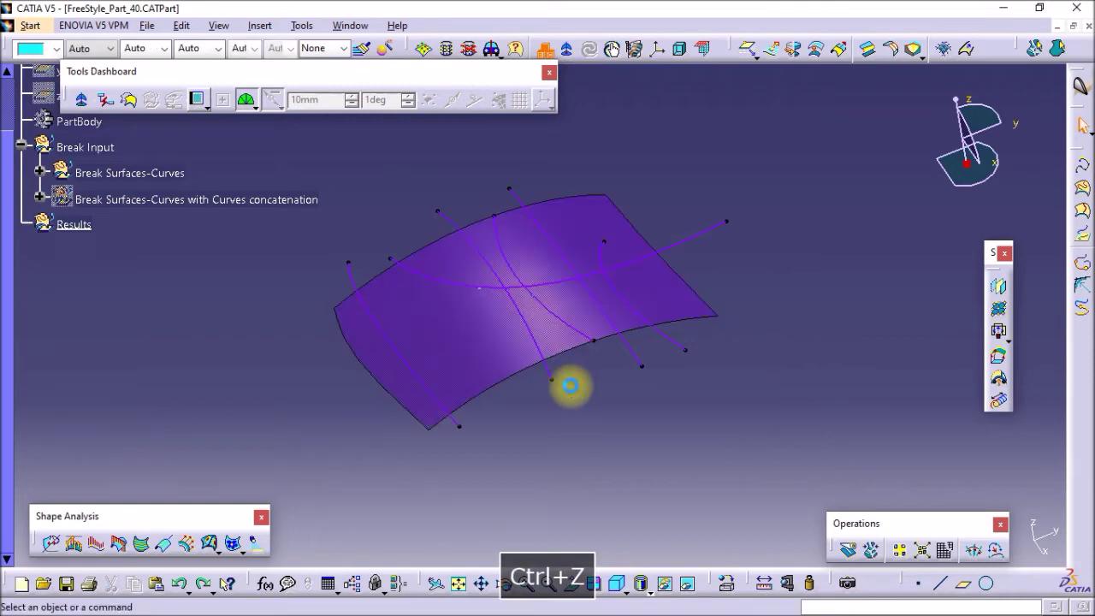
Start a fresh Break with Cut.1 as the element and the six crossing curves as limitations
left_click(848, 550)
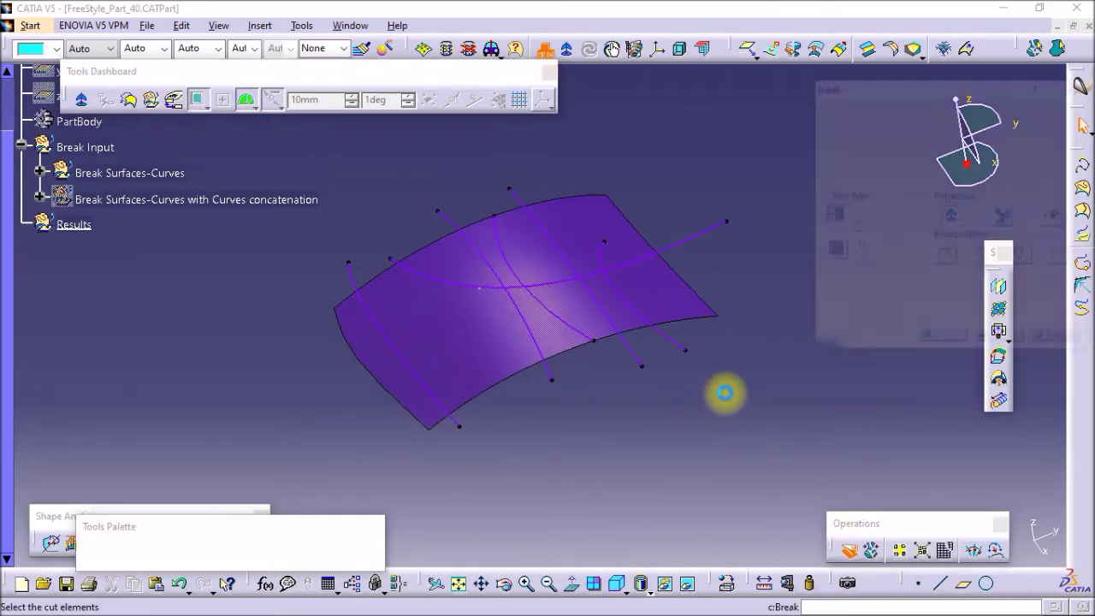
left_click(679, 303)
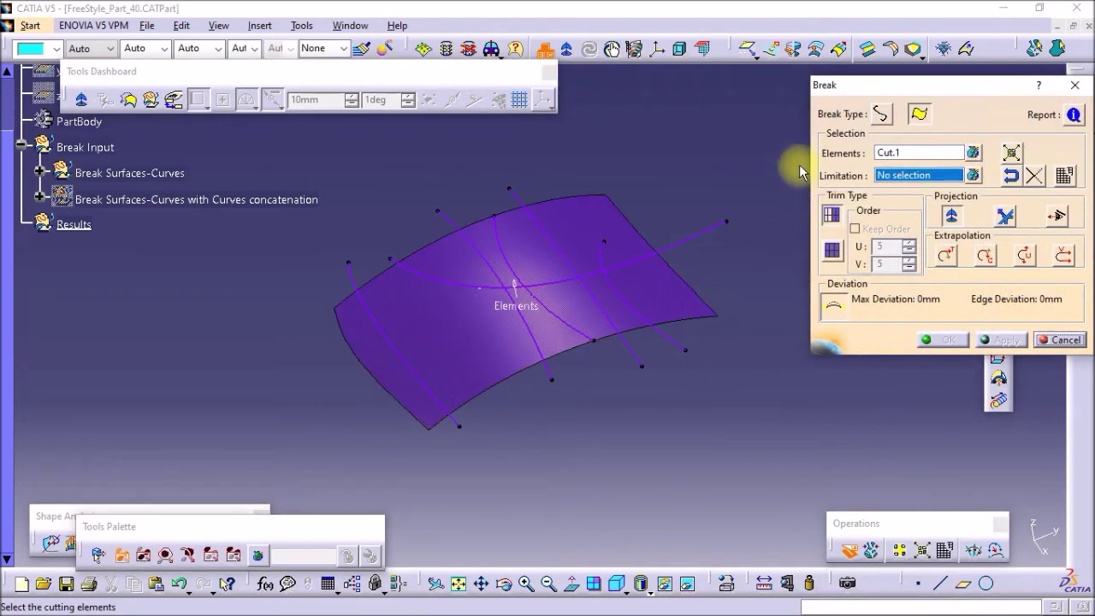
left_click_drag(781, 129, 291, 486)
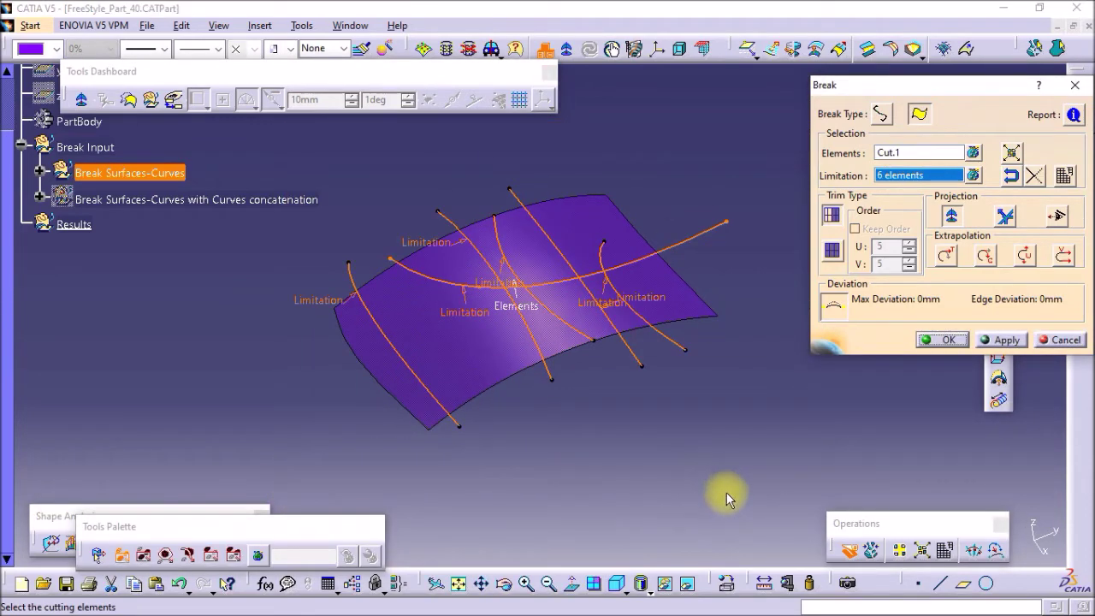
middle_click_drag(573, 449, 680, 395)
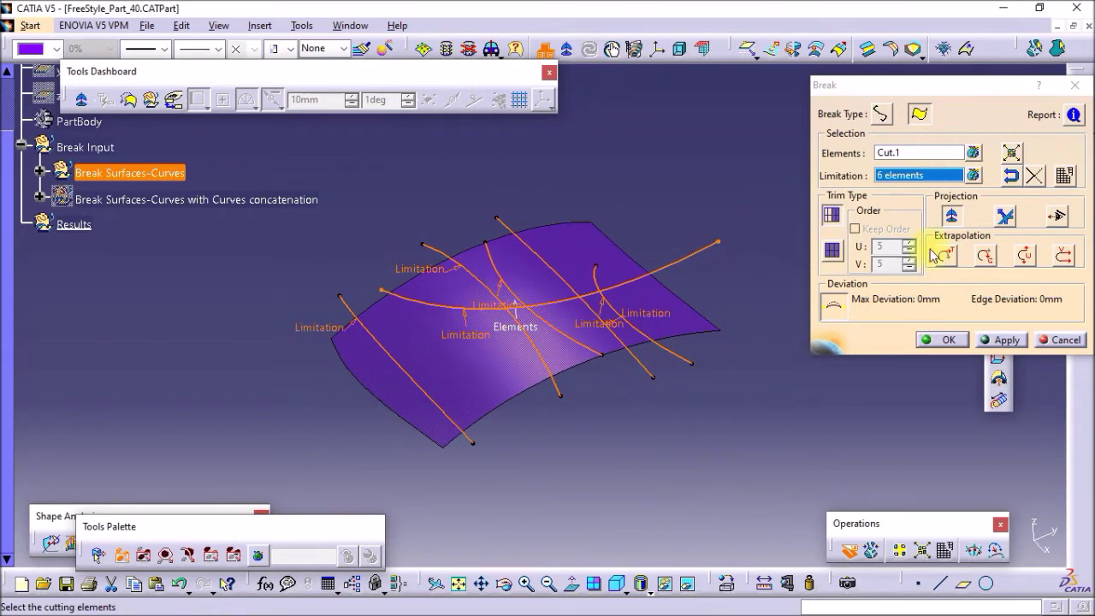
Enable fragmenting, preview the break, and confirm it keeping the lower portion of the surface
left_click(1011, 154)
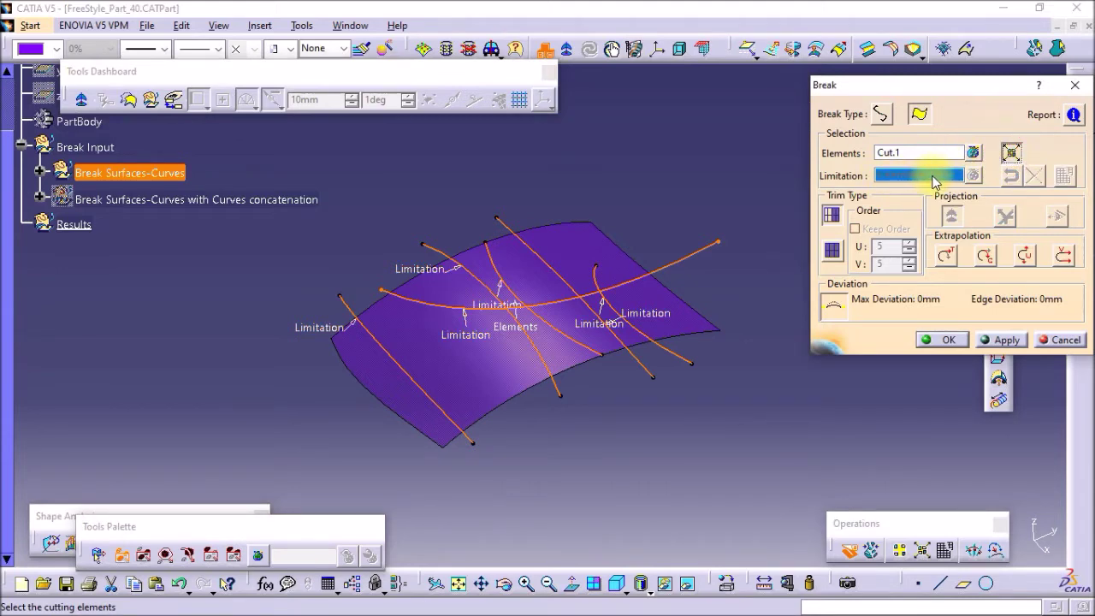
left_click(1001, 341)
mouse_move(648, 382)
middle_mouse_down()
mouse_move(676, 405)
mouse_move(659, 394)
middle_mouse_up()
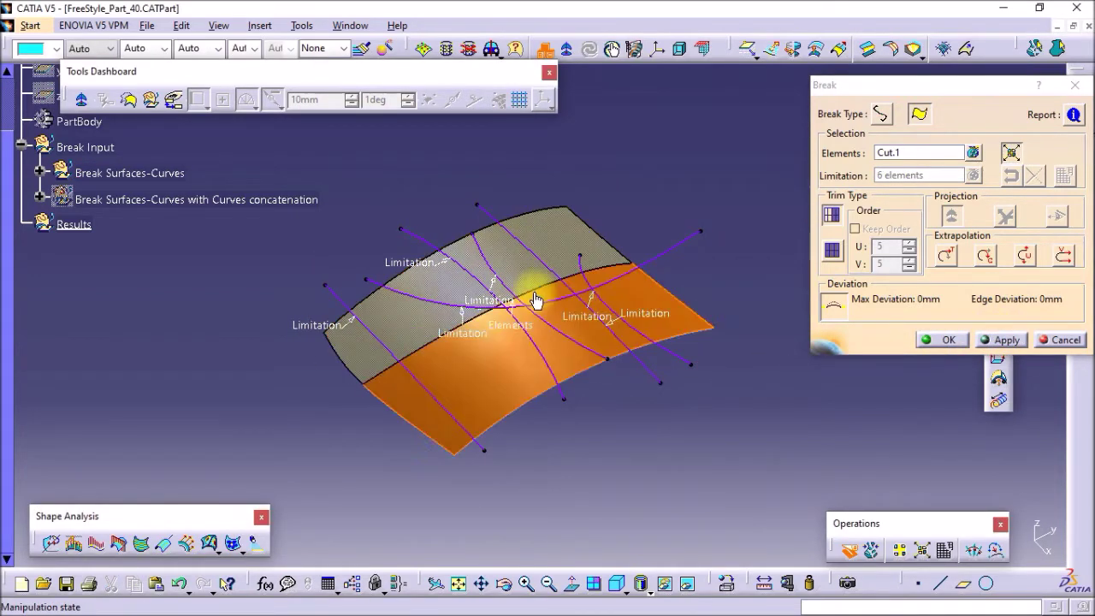
middle_click_drag(473, 333, 572, 322)
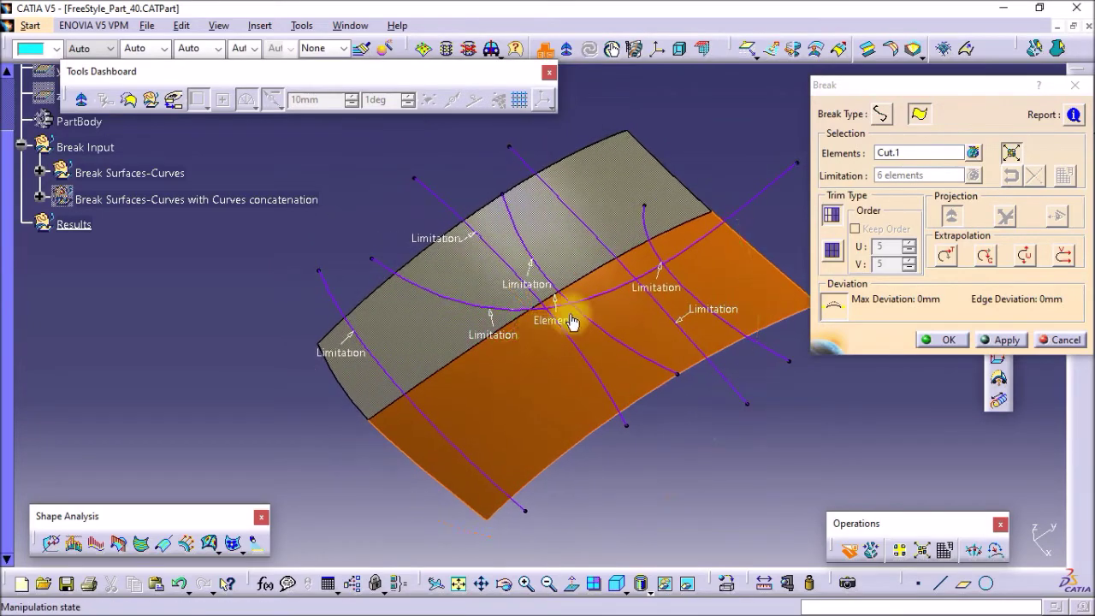
left_click(707, 220)
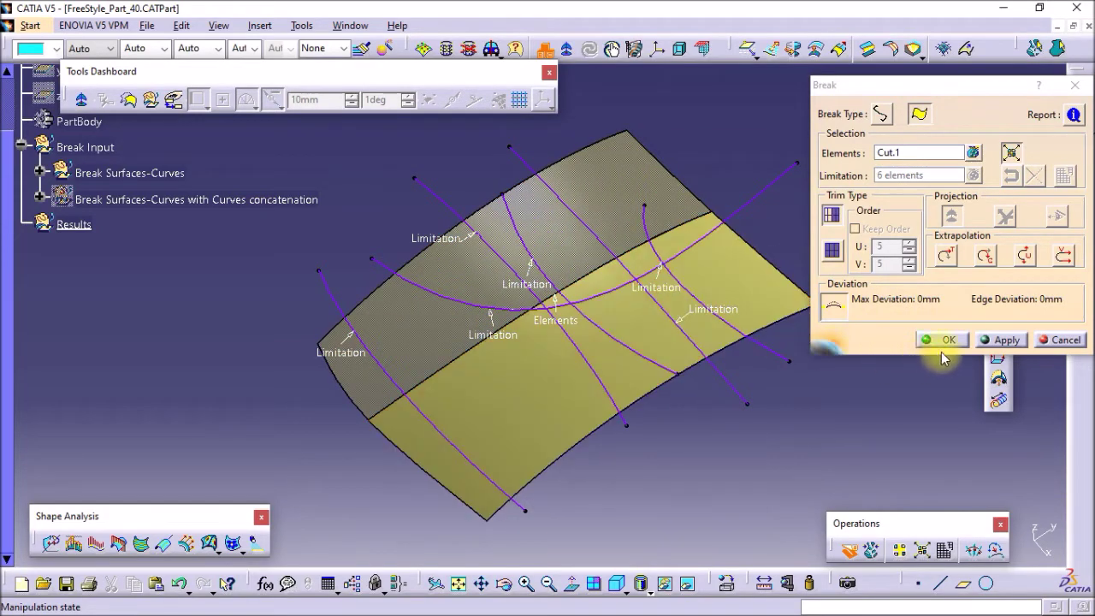
left_click(998, 343)
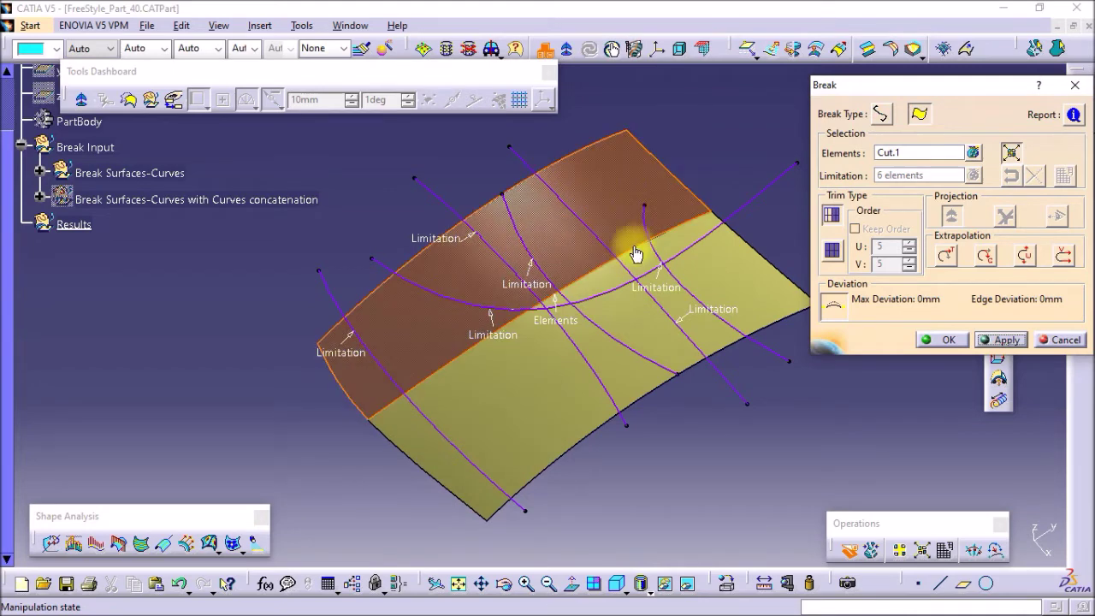
left_click(669, 229)
left_click(672, 242)
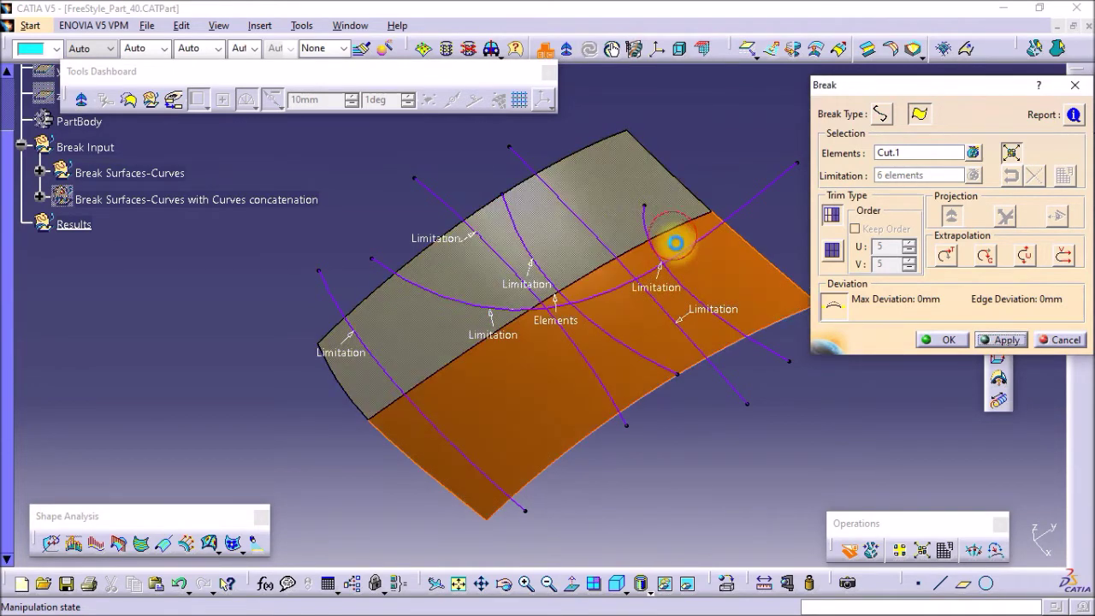
left_click(951, 340)
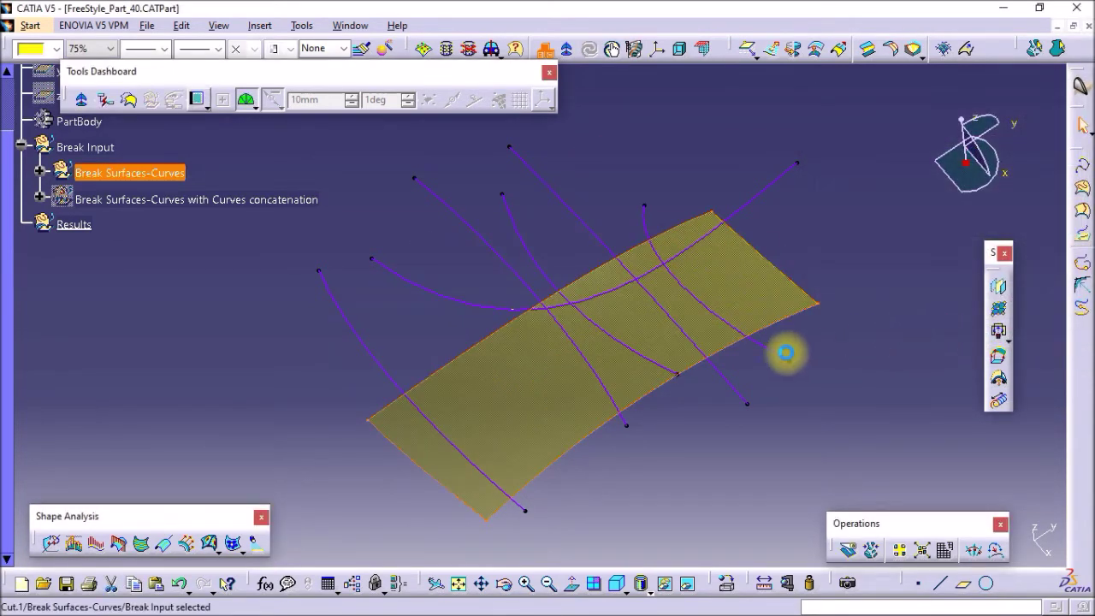
Undo that break so Cut.1 is one whole surface again
left_click(553, 373)
middle_click_drag(556, 376, 567, 308)
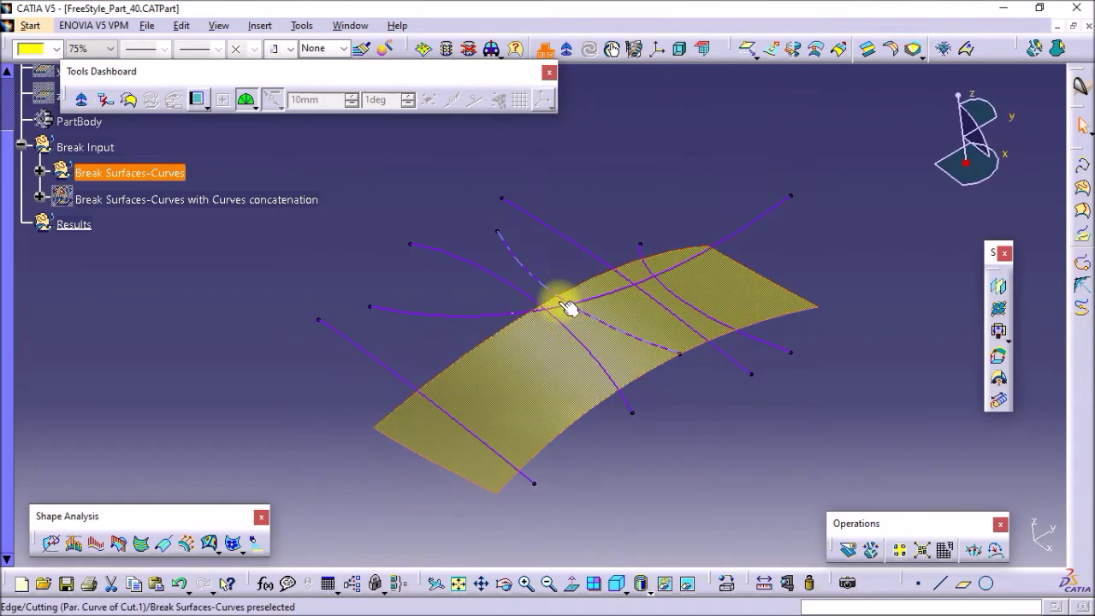
key("Escape")
key("ctrl+z")
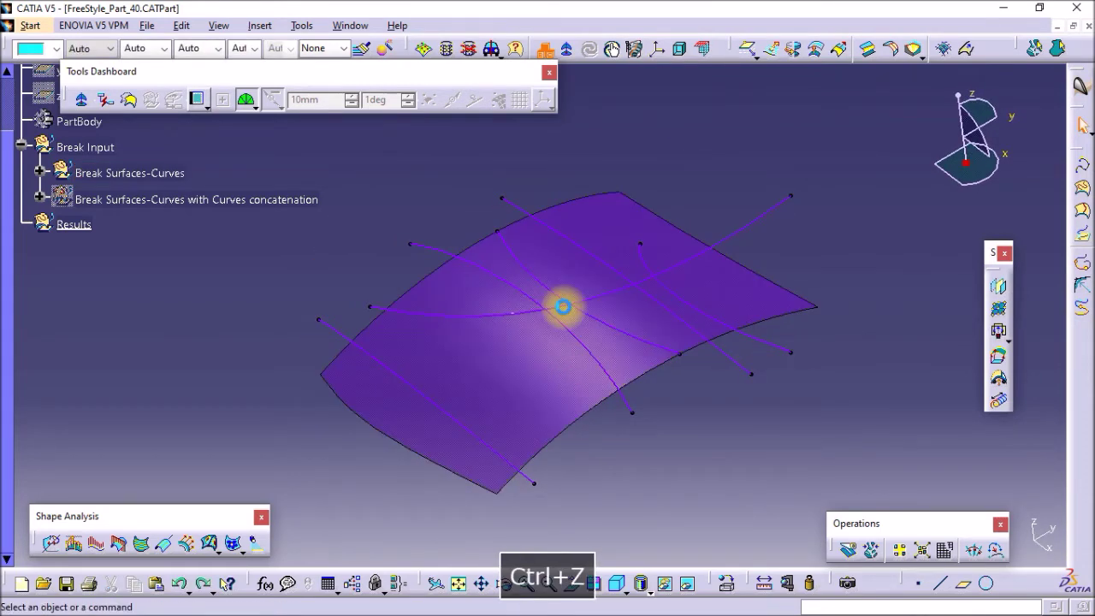
Set up a new Break of Cut.1 with all six curves as limitations and compute the patches
left_click(847, 549)
left_click(733, 313)
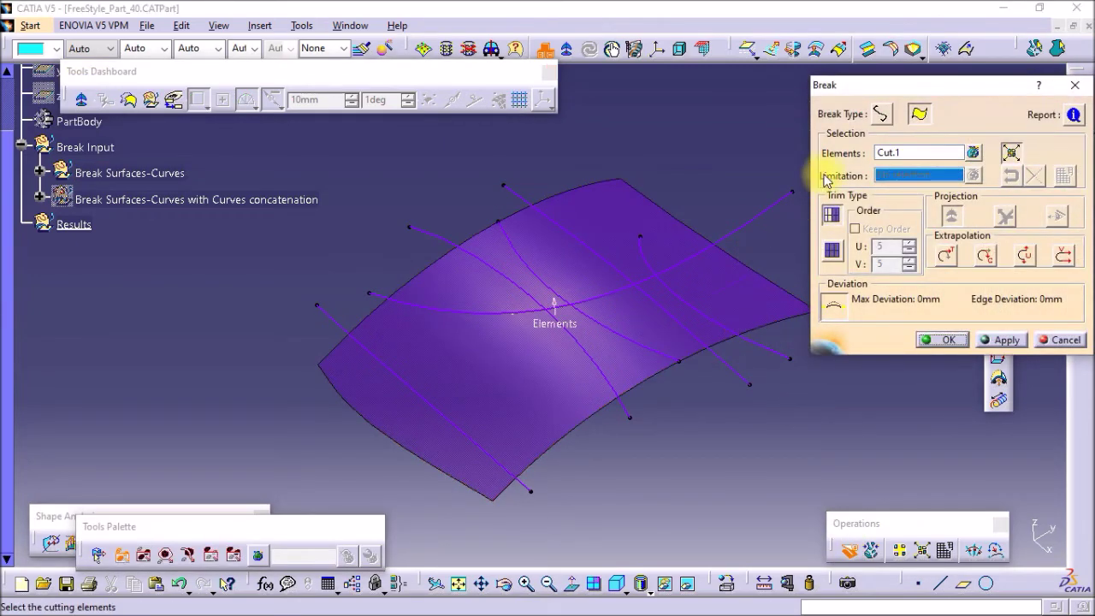
left_click_drag(879, 114, 298, 516)
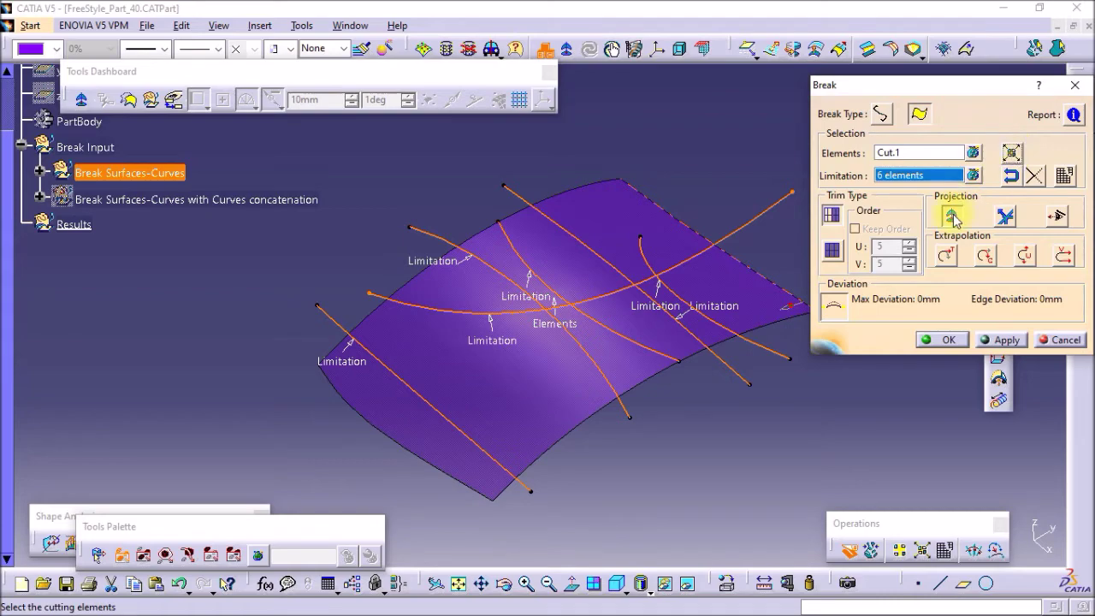
left_click(1001, 339)
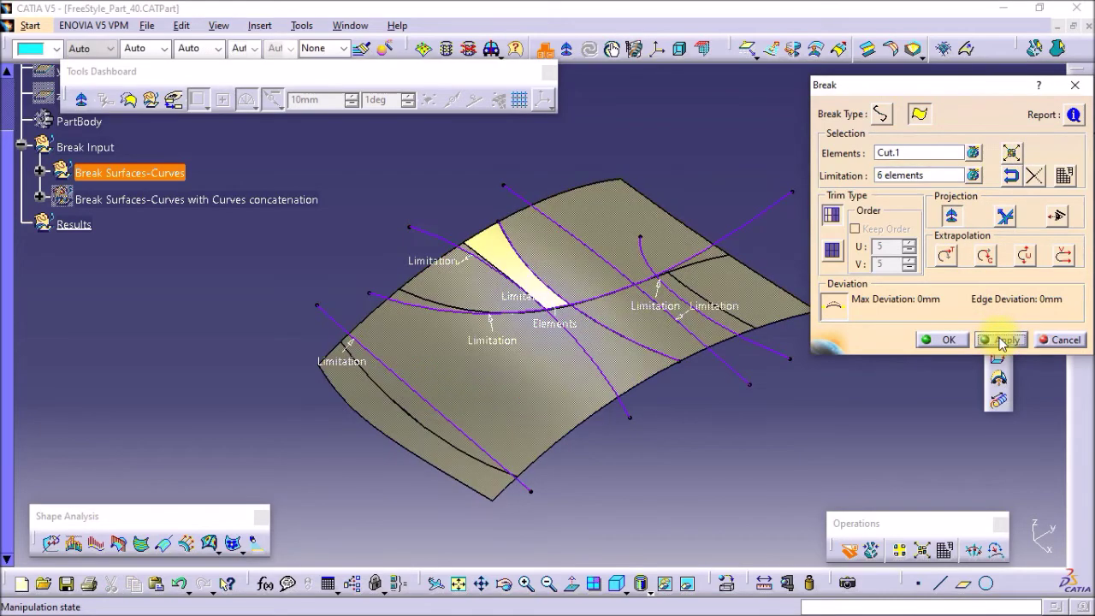
Try keeping lower-left, left strip, right, central and lower-centre patches, then choose the second projection option
middle_click_drag(711, 198, 703, 247)
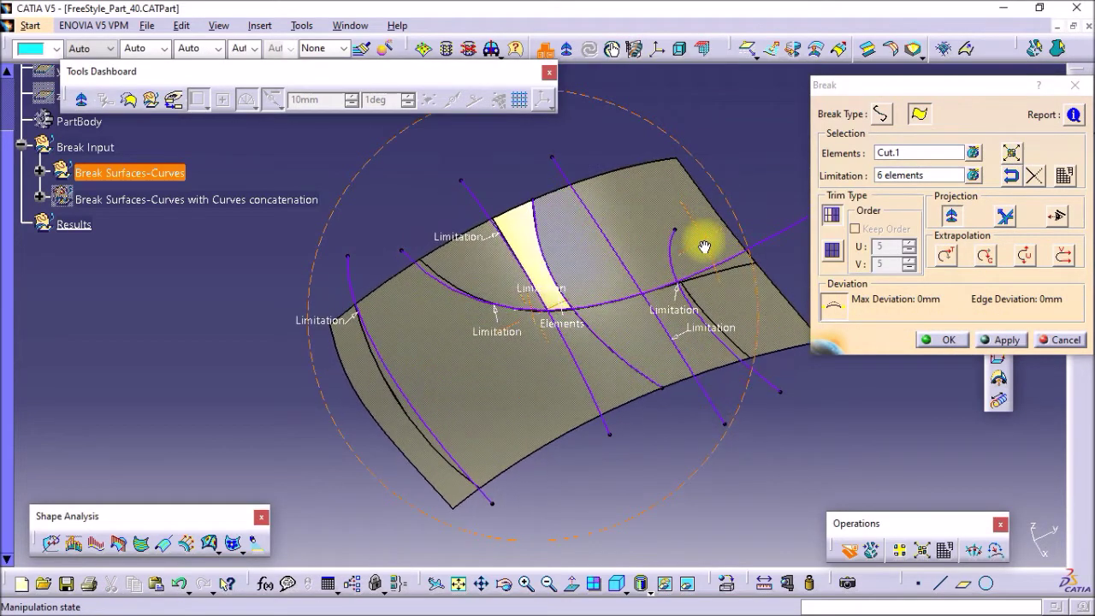
left_click(607, 381)
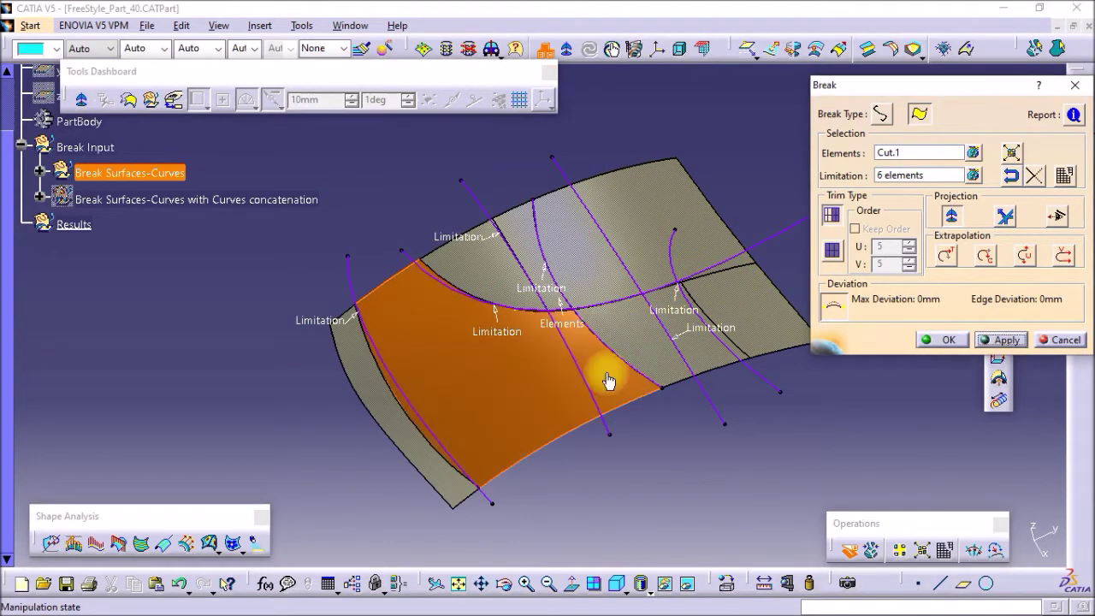
left_click(430, 474)
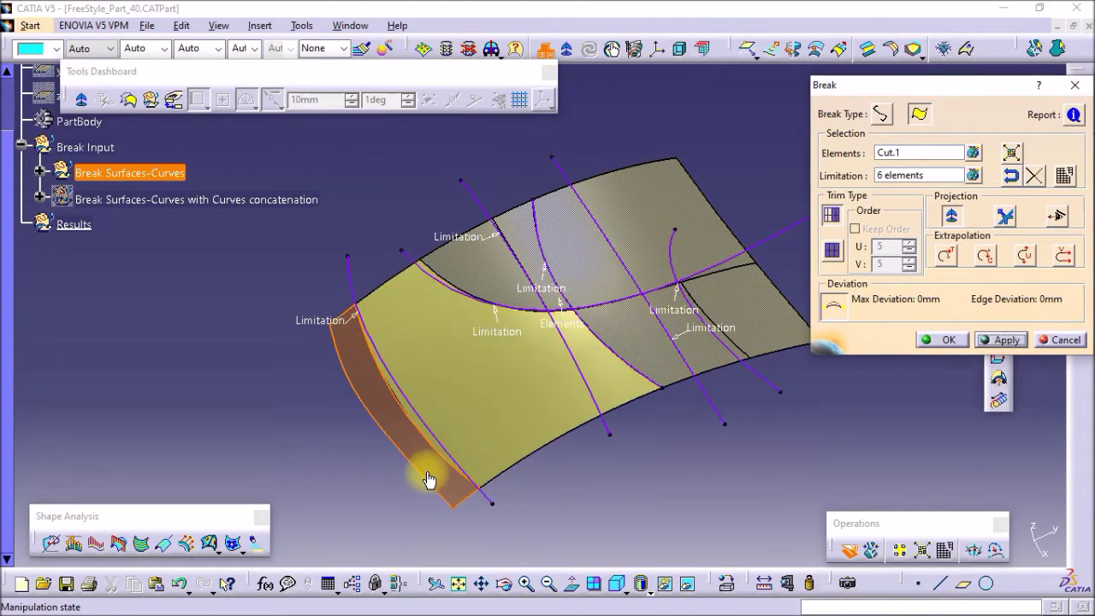
left_click(697, 366)
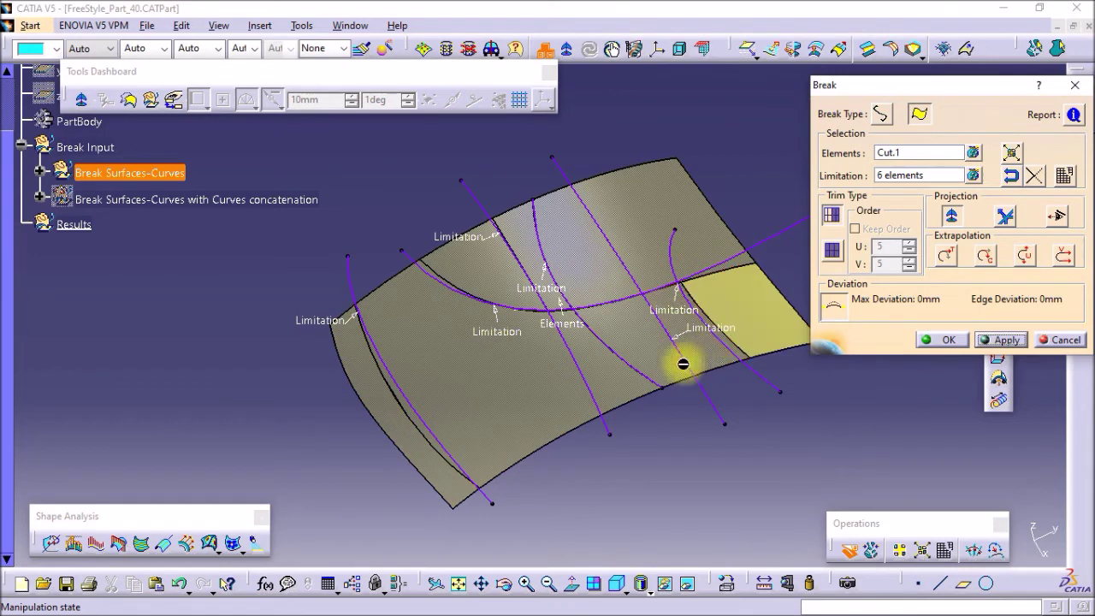
left_click(648, 374)
left_click(628, 386)
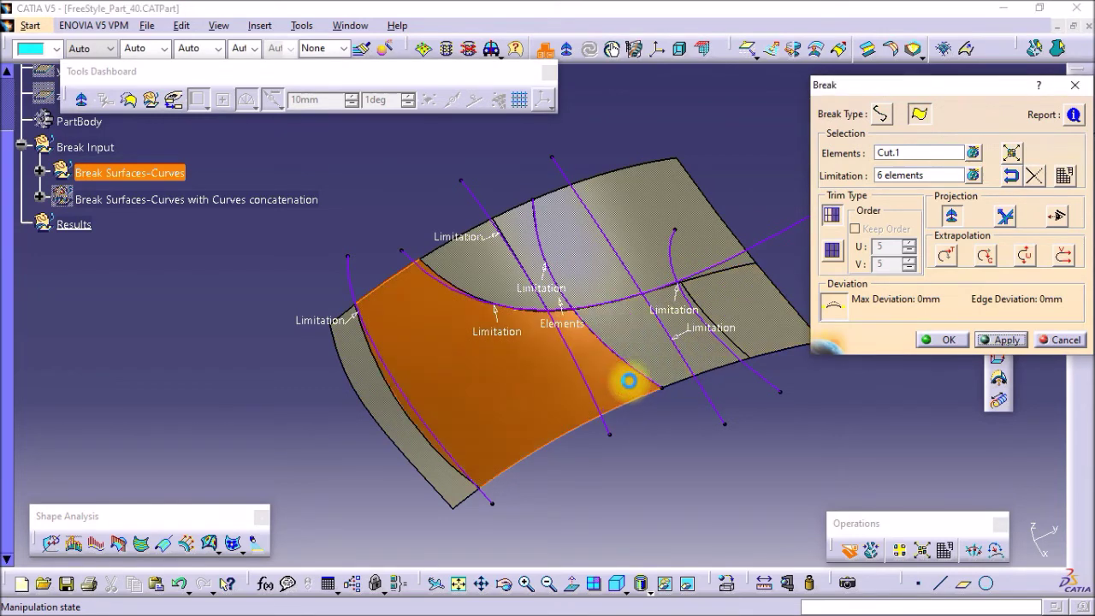
left_click(1005, 218)
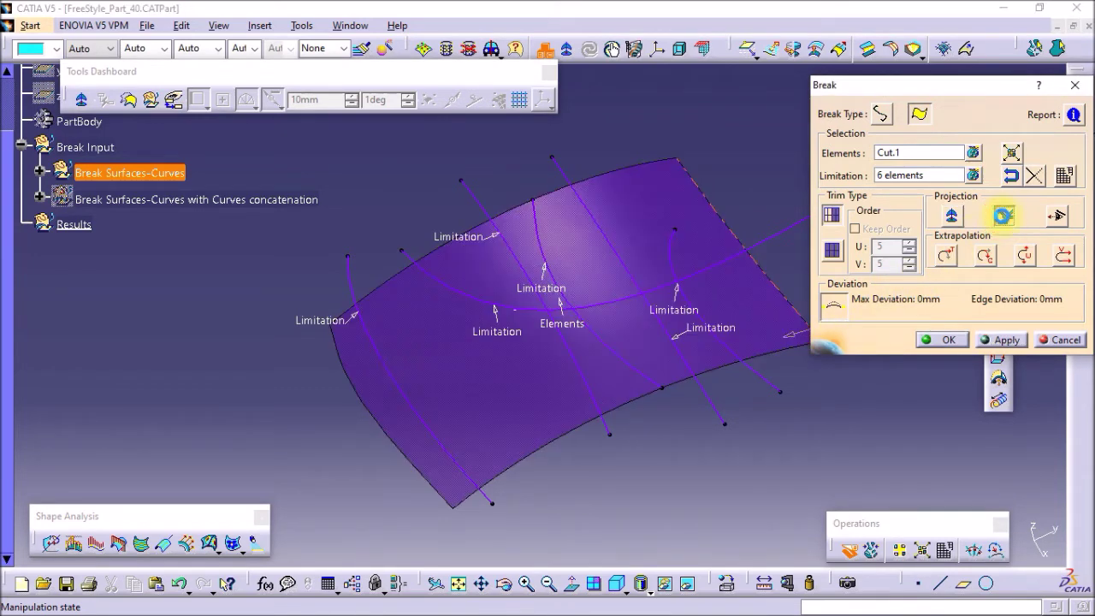
Preview the break with the second projection, keep the upper-left patch, then choose the third projection option
left_click(997, 341)
left_click(616, 380)
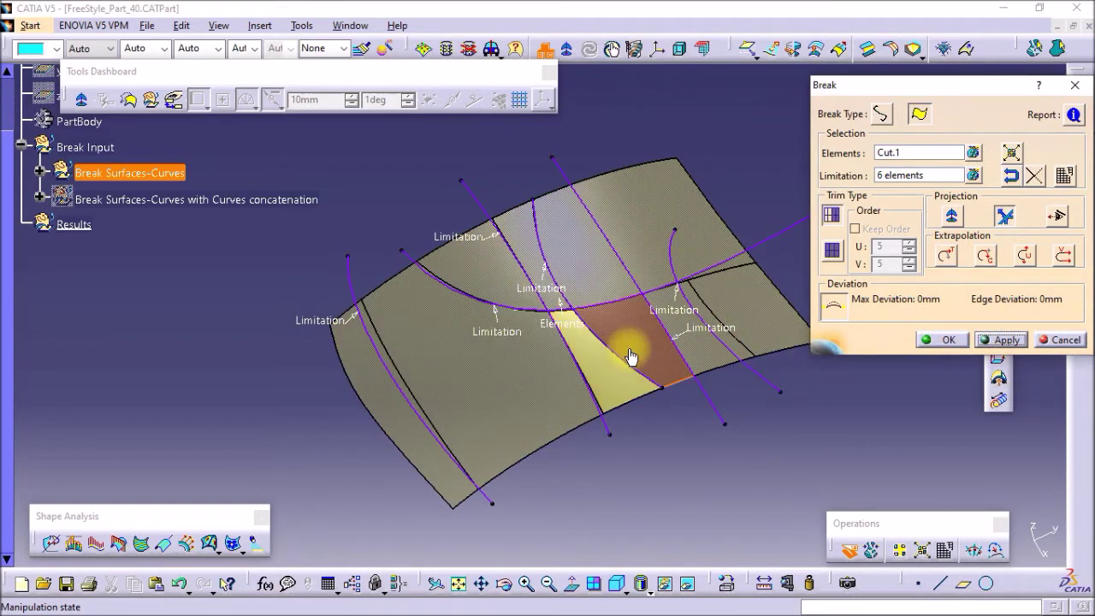
left_click(464, 465)
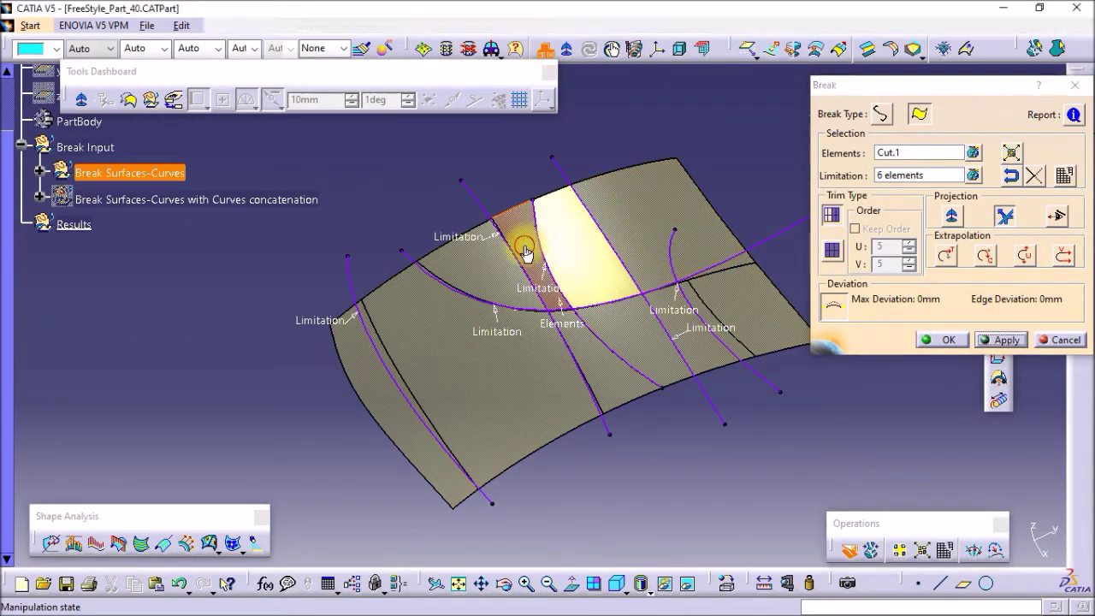
left_click(501, 276)
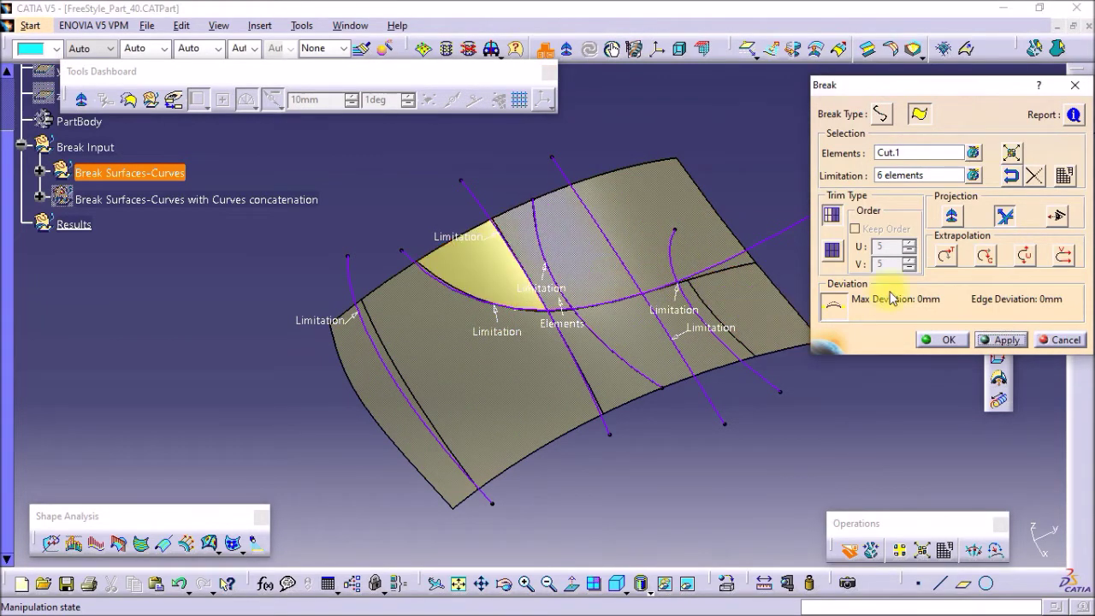
left_click(1058, 218)
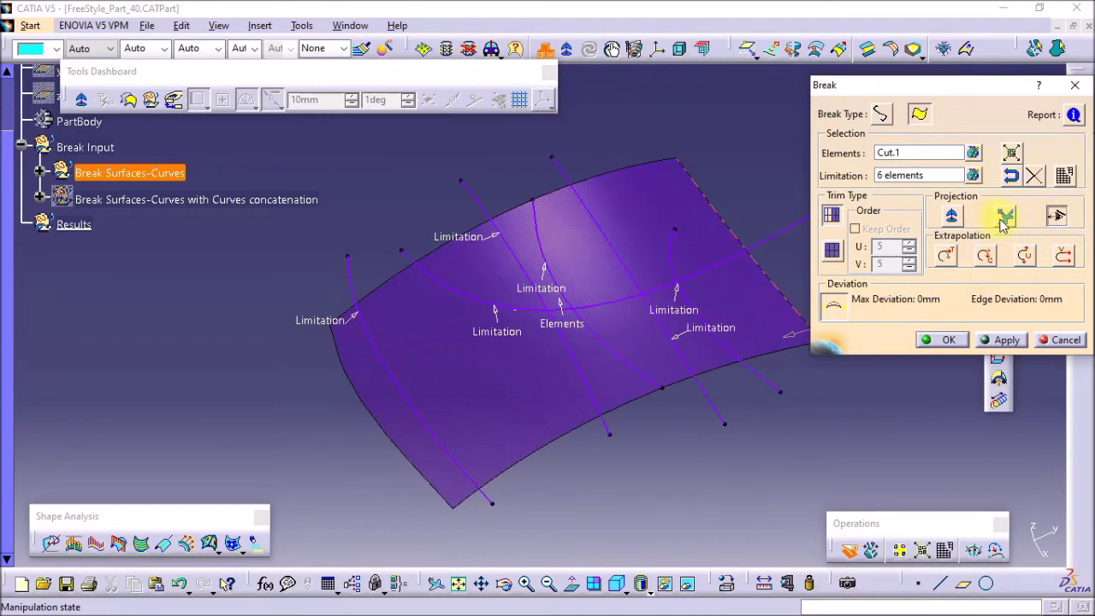
Preview the surface broken along the six limiting curves and orbit to inspect the patches
left_click(991, 338)
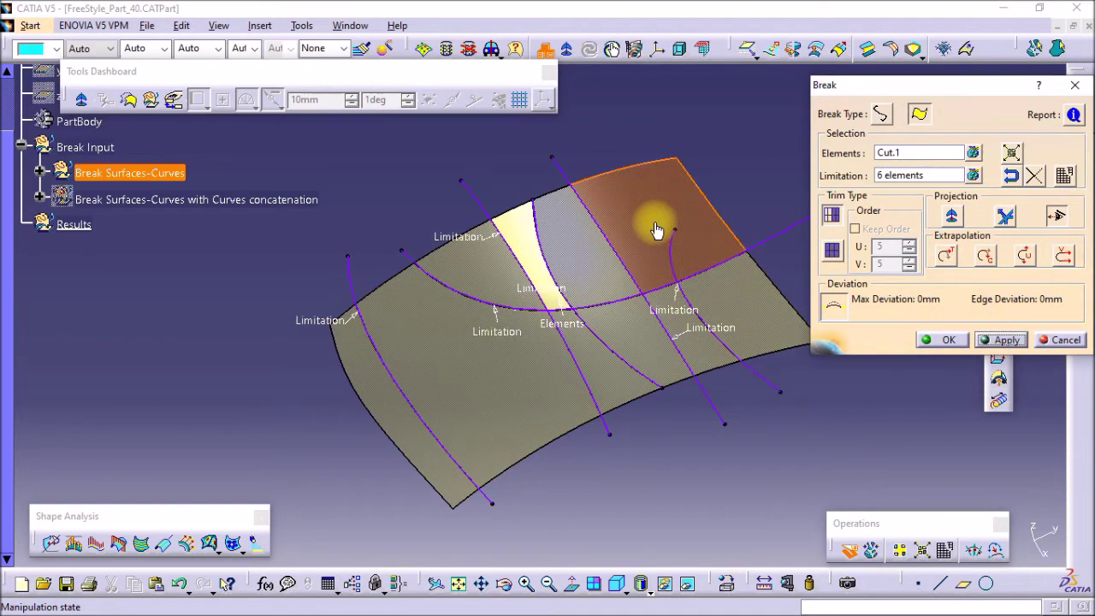
left_click(609, 352)
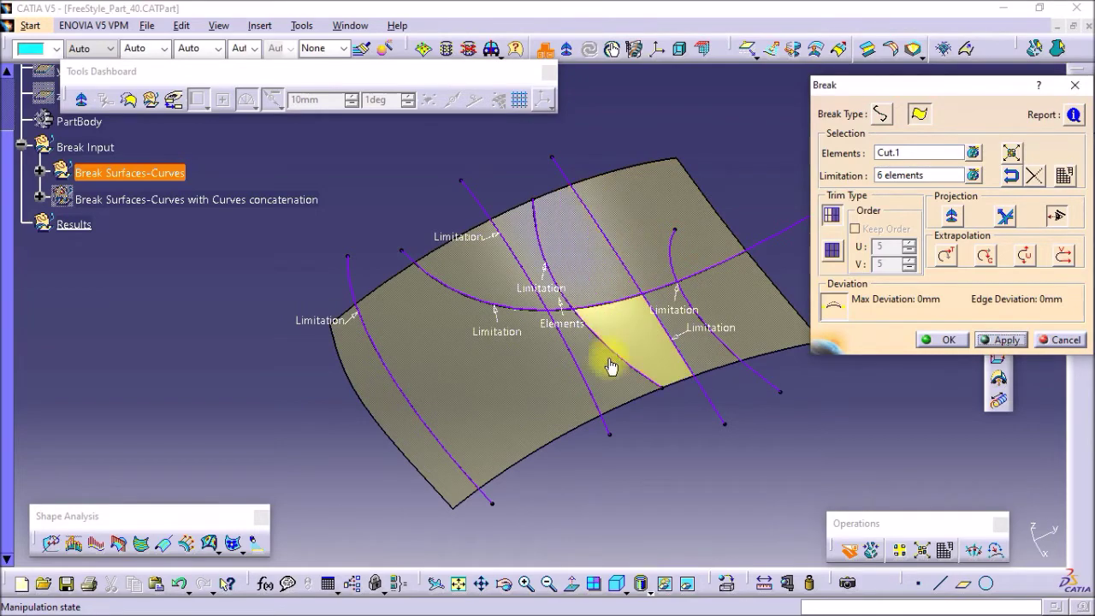
middle_click_drag(525, 398, 618, 237)
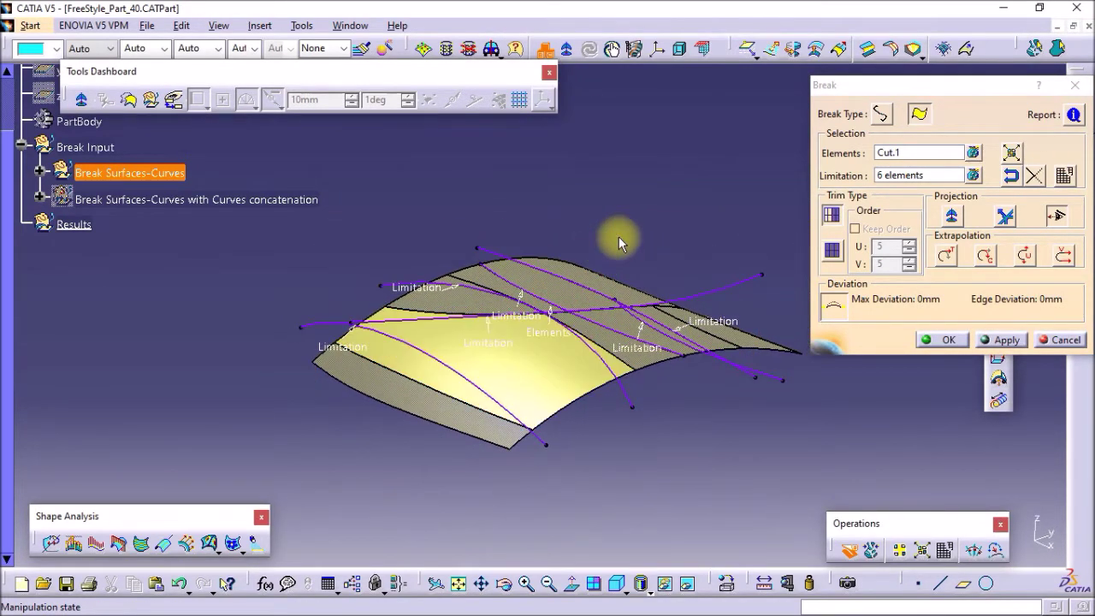
left_click(988, 342)
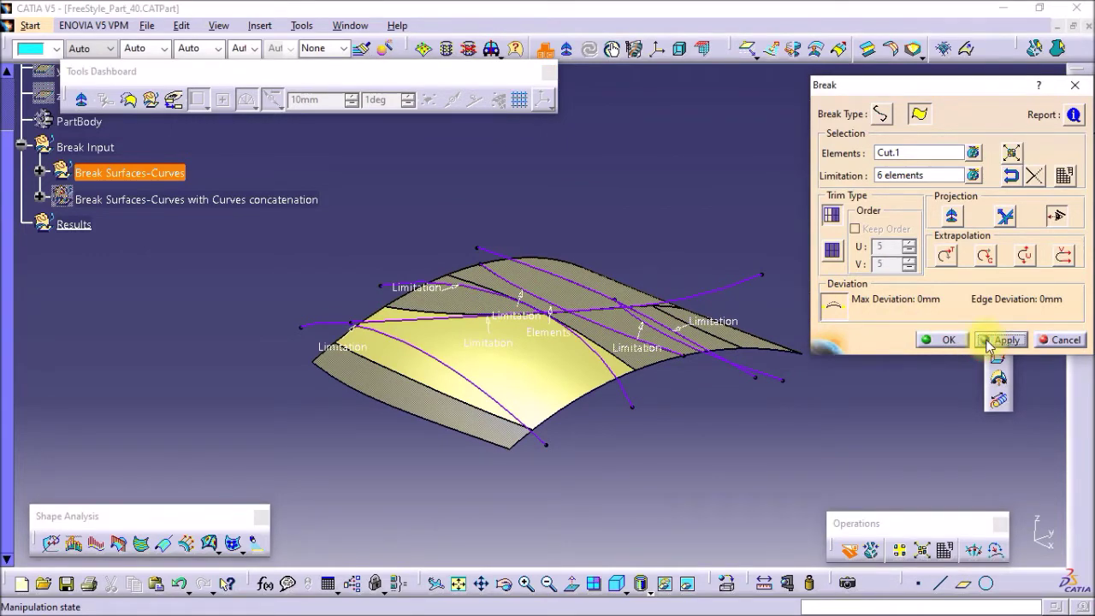
Switch the projection option, recompute and inspect the break, then cancel it, leaving the surface whole
left_click(1006, 219)
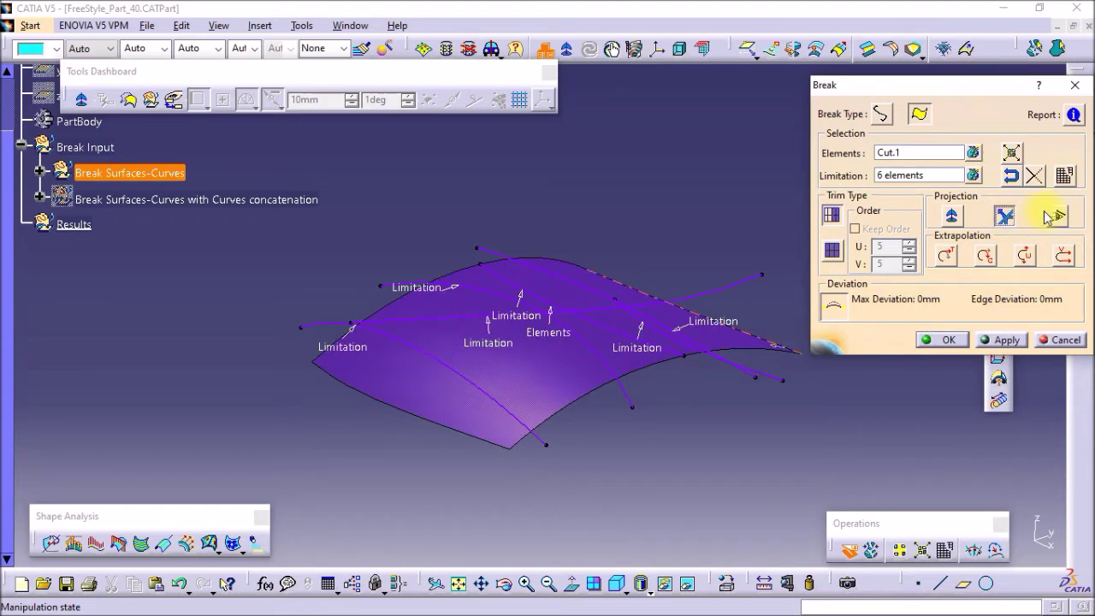
left_click(1007, 341)
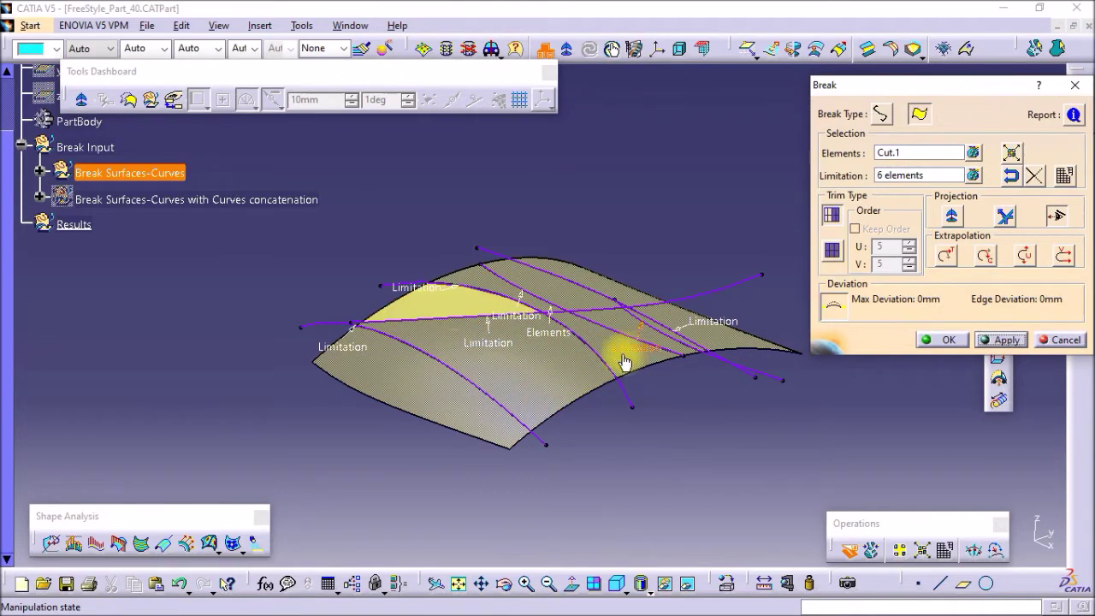
middle_click_drag(576, 330, 406, 448)
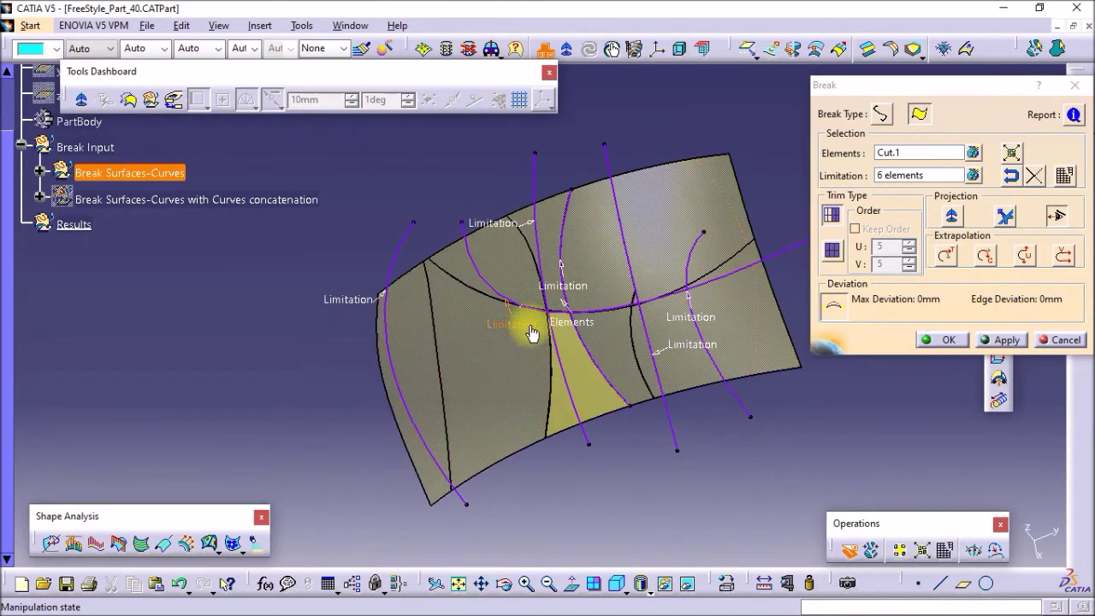
middle_click_drag(596, 404, 680, 359)
middle_click_drag(585, 330, 617, 310)
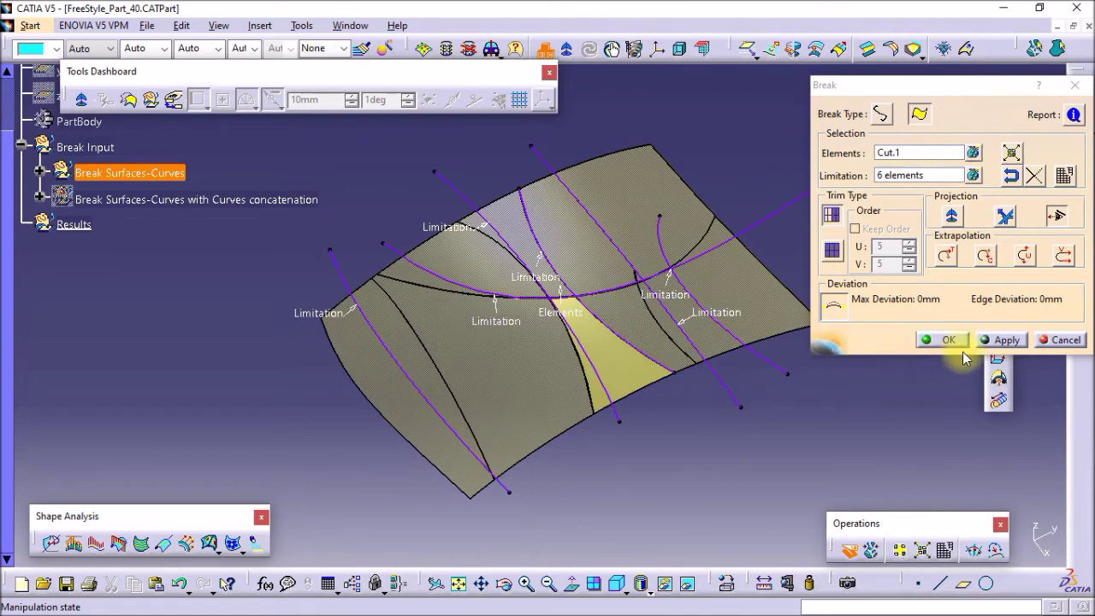
left_click(1052, 342)
key("Escape")
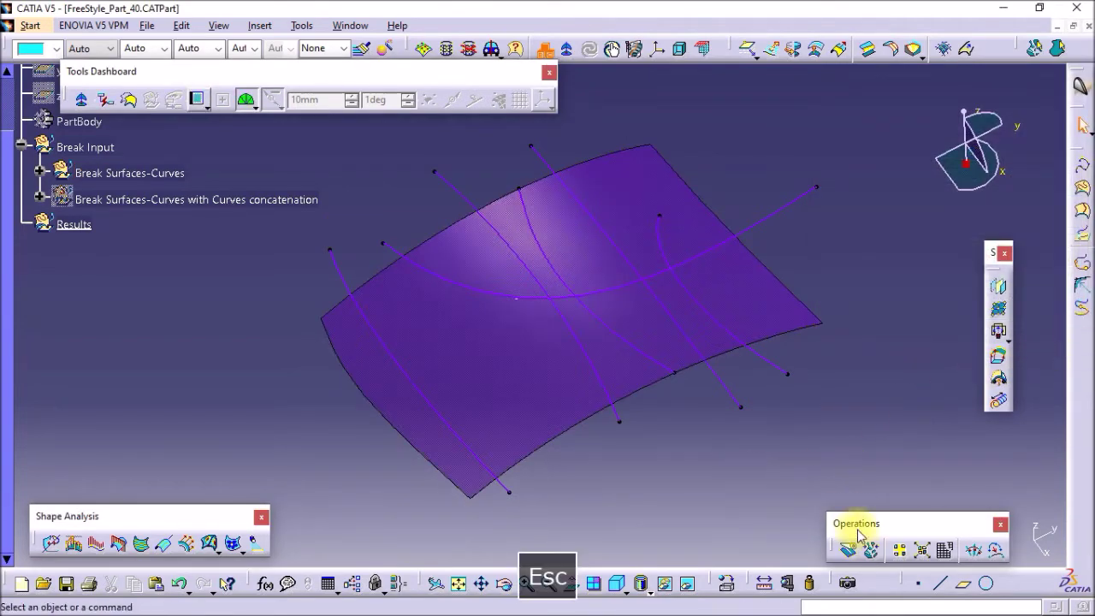
Start a new Break with Cut.1 as element and six curves as limitations, previewing the patches
left_click(852, 546)
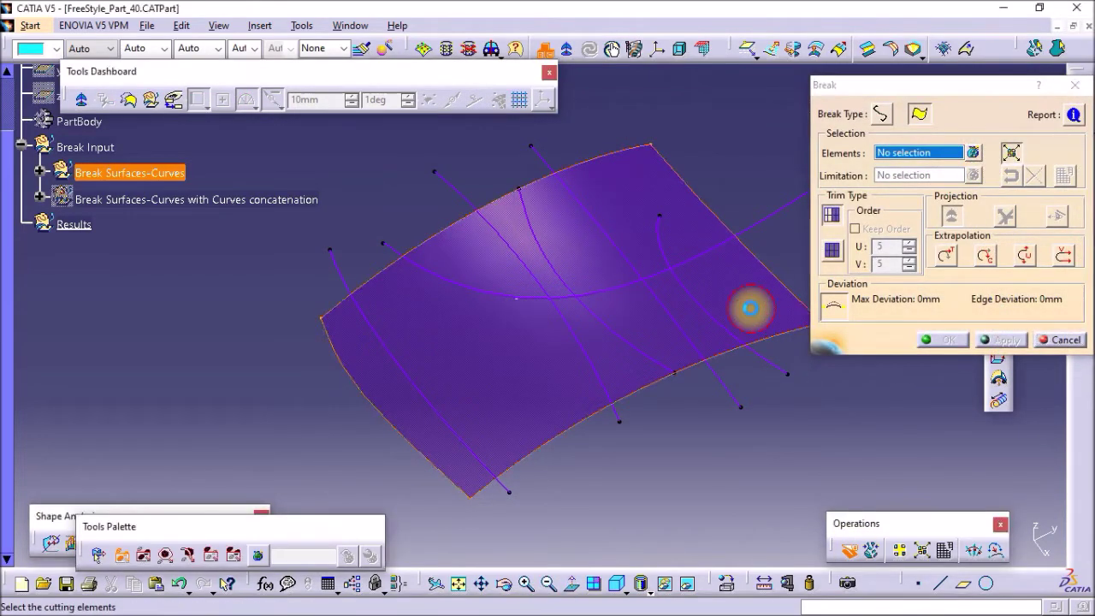
left_click(745, 311)
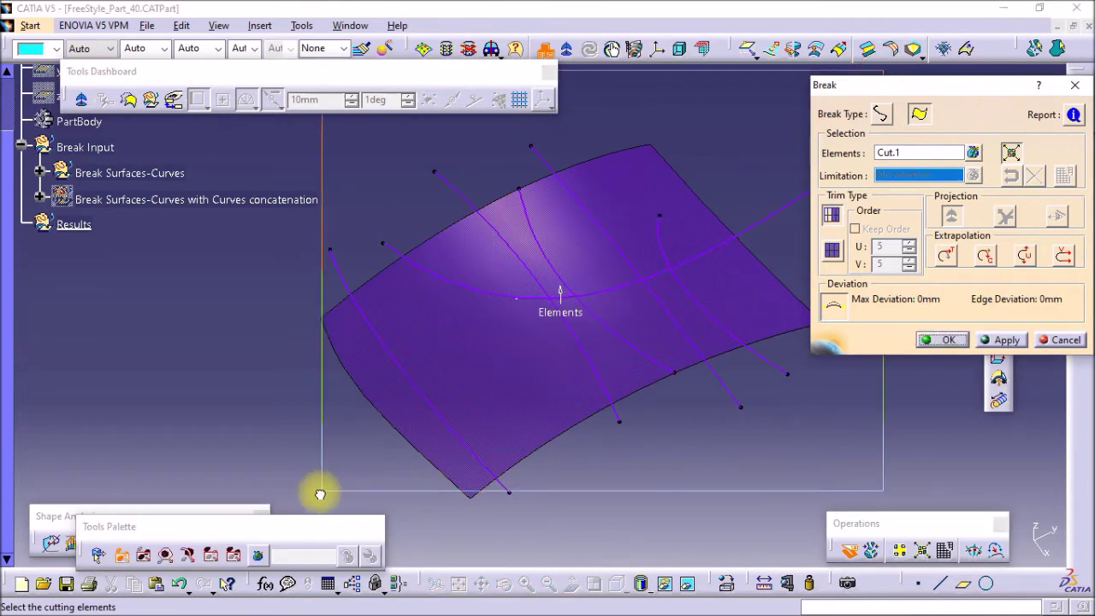
left_click(288, 509)
middle_click_drag(471, 462, 522, 378)
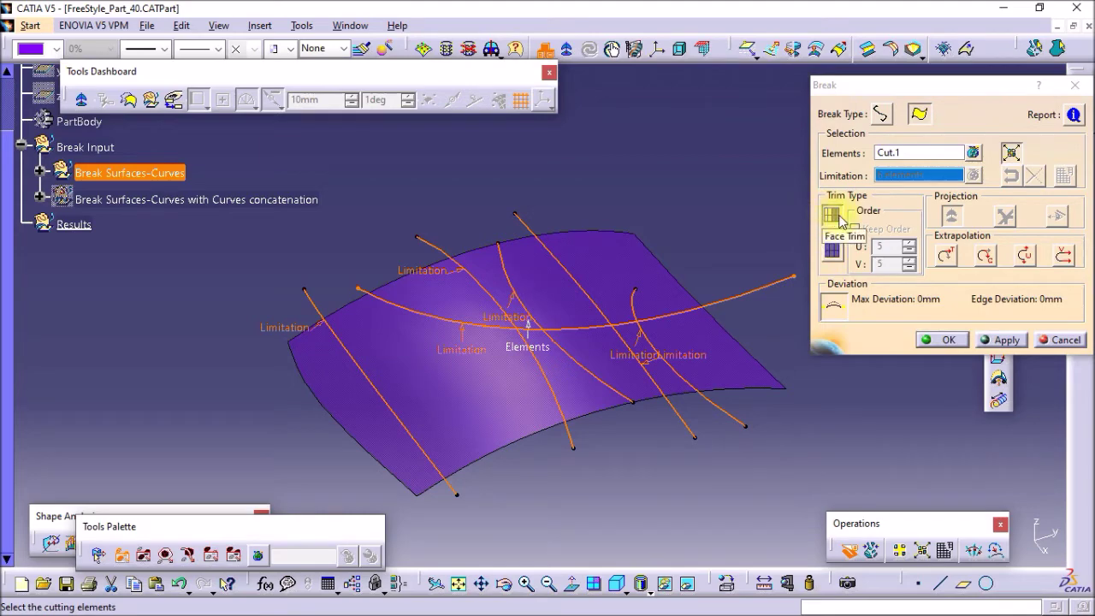
left_click(997, 338)
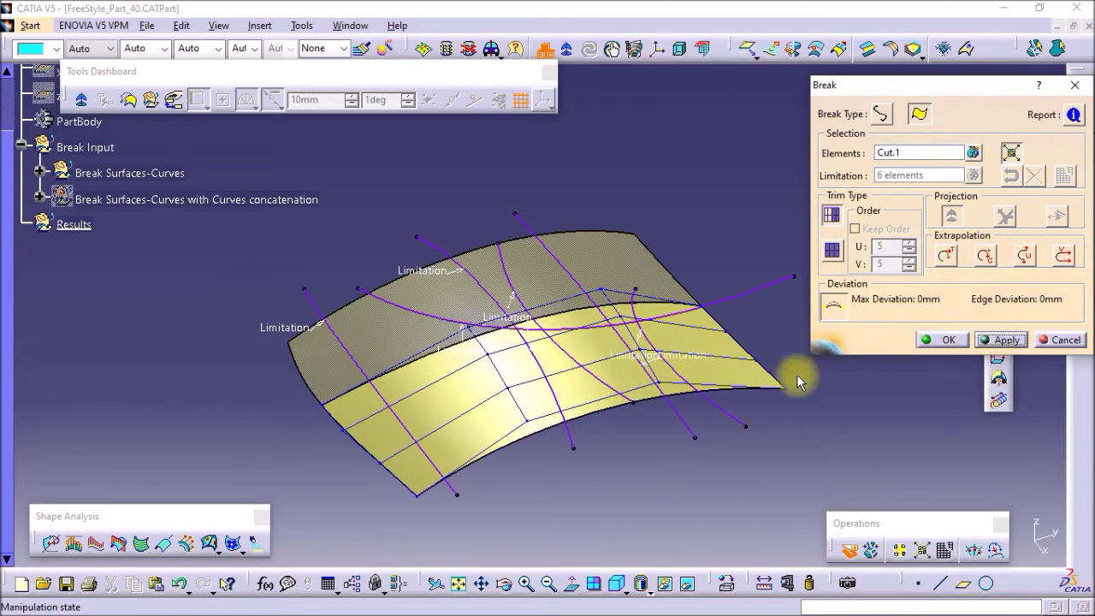
Inspect the previewed patches, then cancel the break so Cut.1 stays whole
middle_click_drag(585, 367, 606, 337)
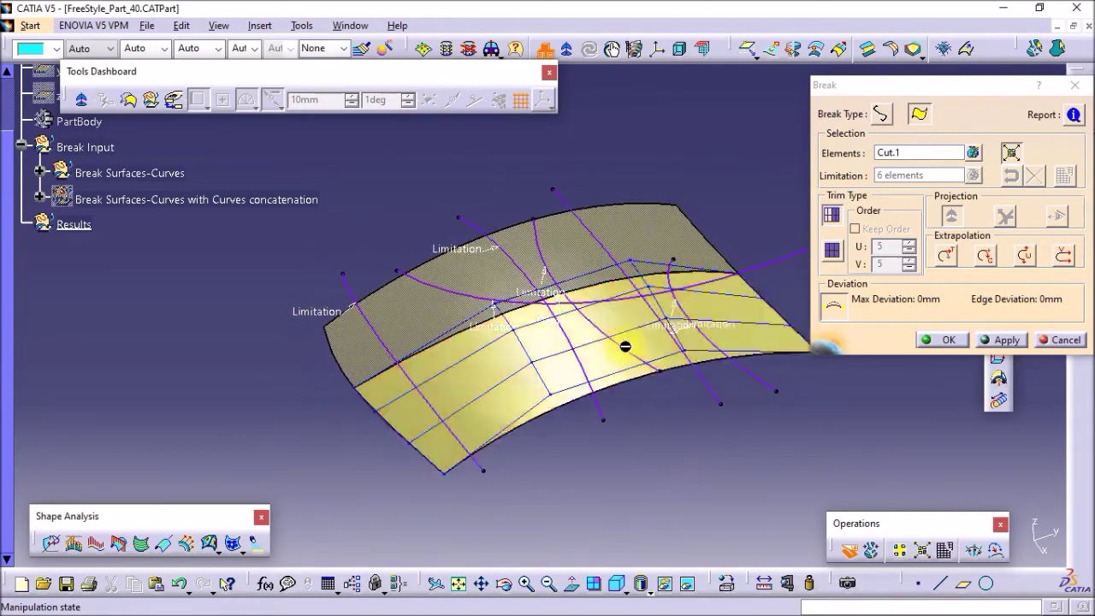
left_click(1043, 341)
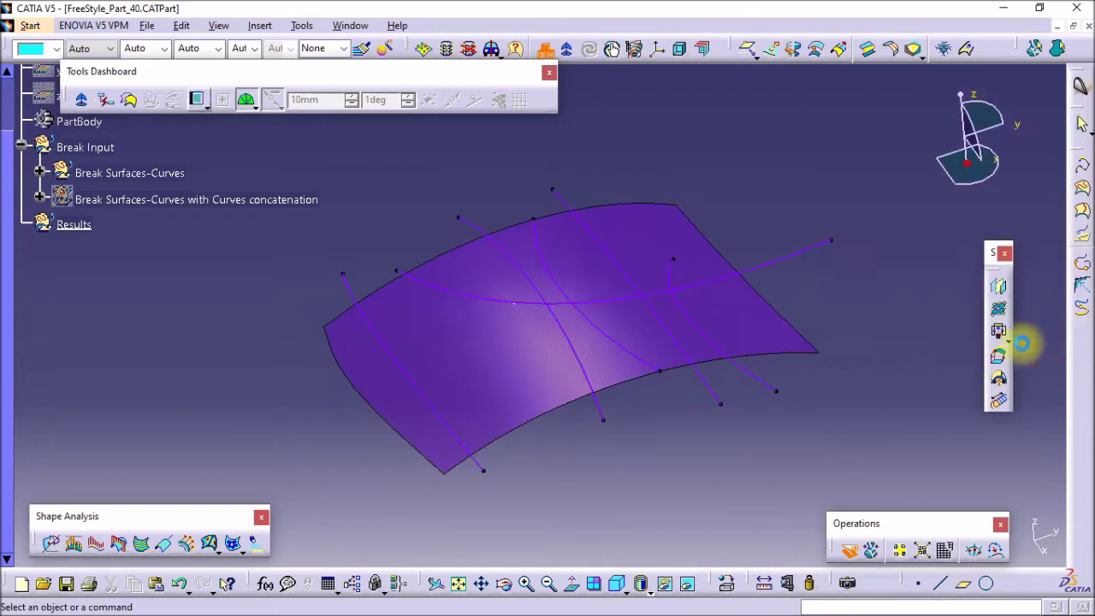
key("Escape")
Begin another Break with Cut.1 chosen as the element
middle_click_drag(655, 359, 542, 367)
left_click(846, 550)
left_click(762, 345)
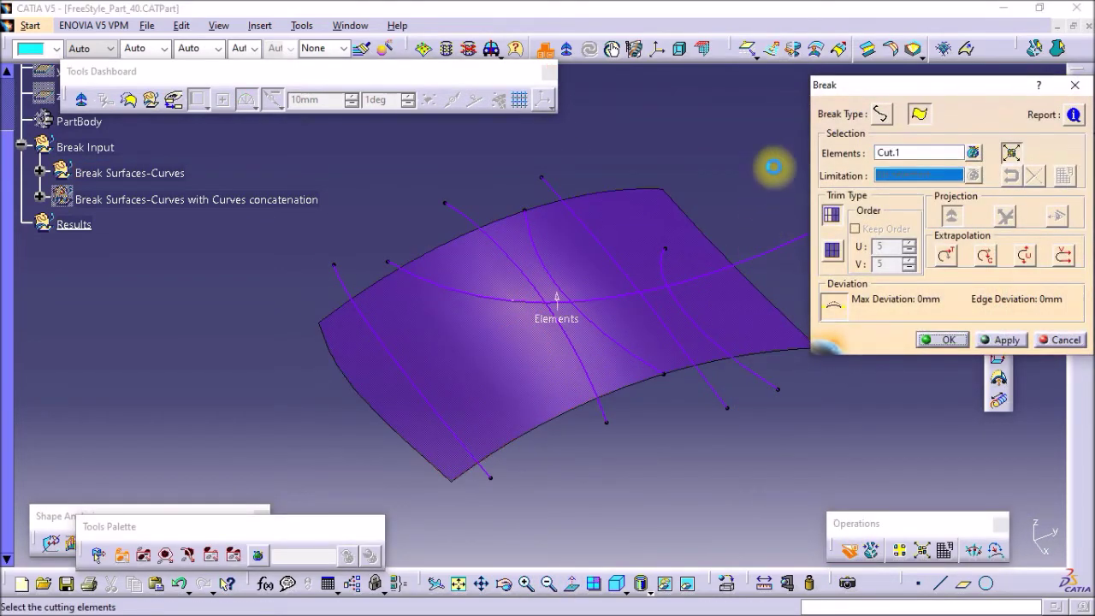
Add the six curves as limitations, preview the broken Cut.1, and display its control points
left_click(317, 481)
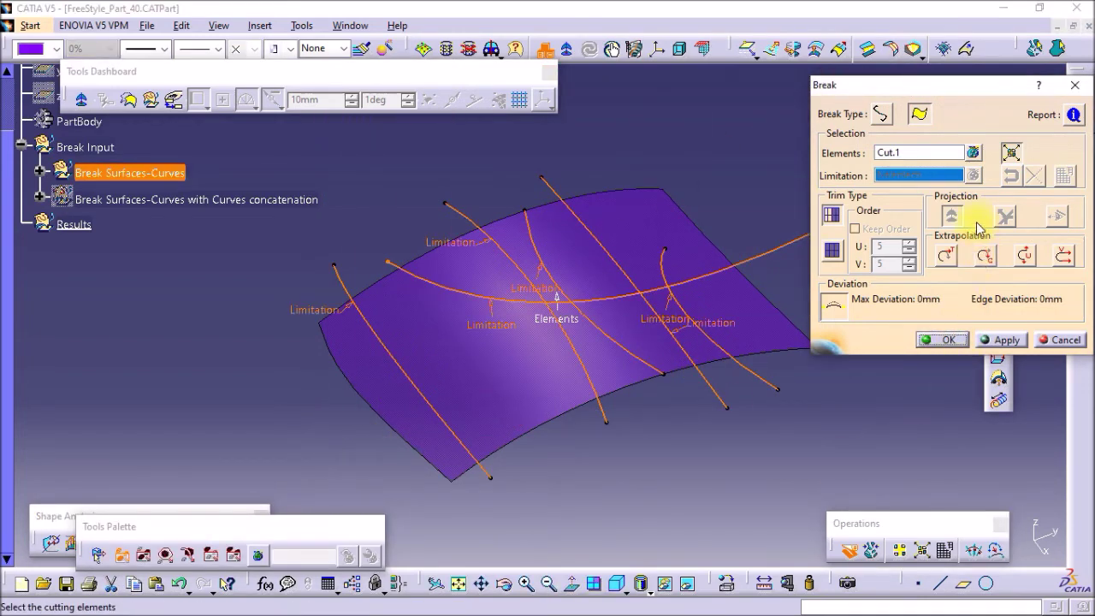
middle_click_drag(510, 337, 488, 340)
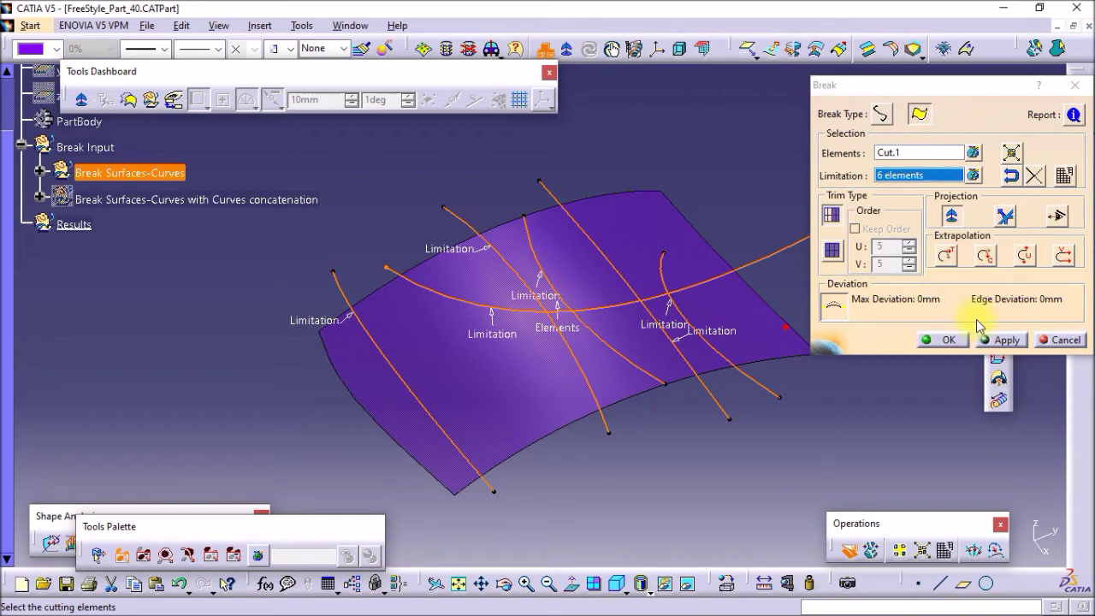
left_click(995, 340)
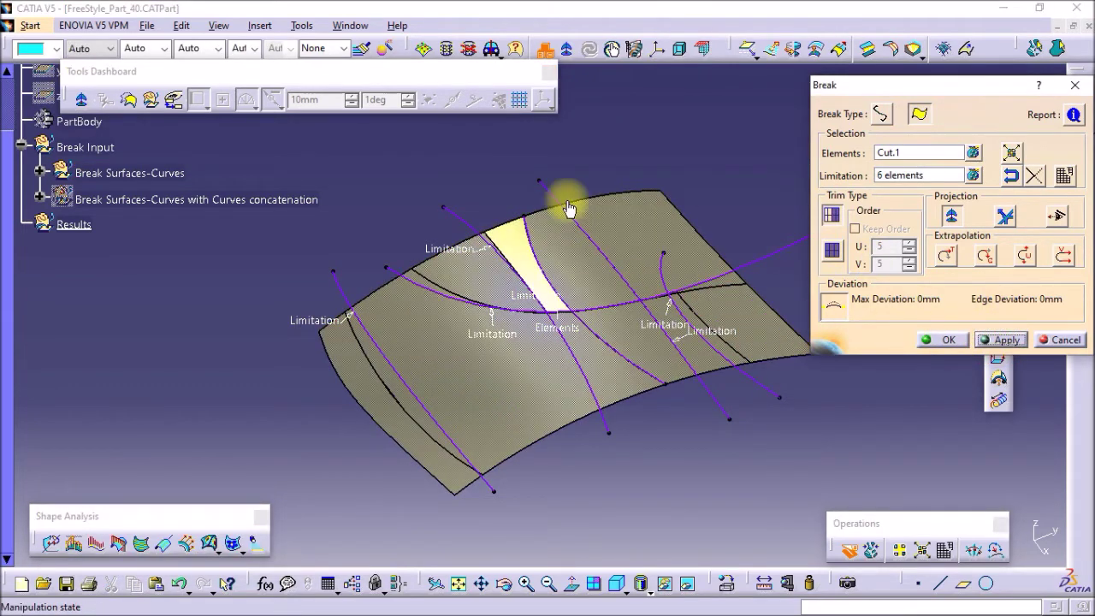
left_click(521, 100)
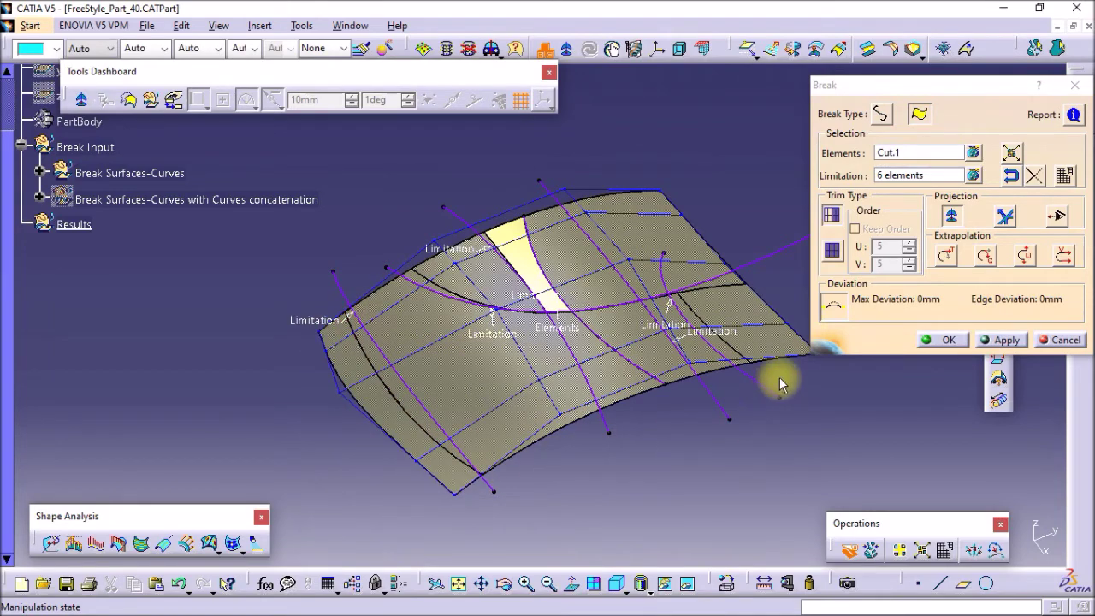
middle_click_drag(579, 410, 640, 362)
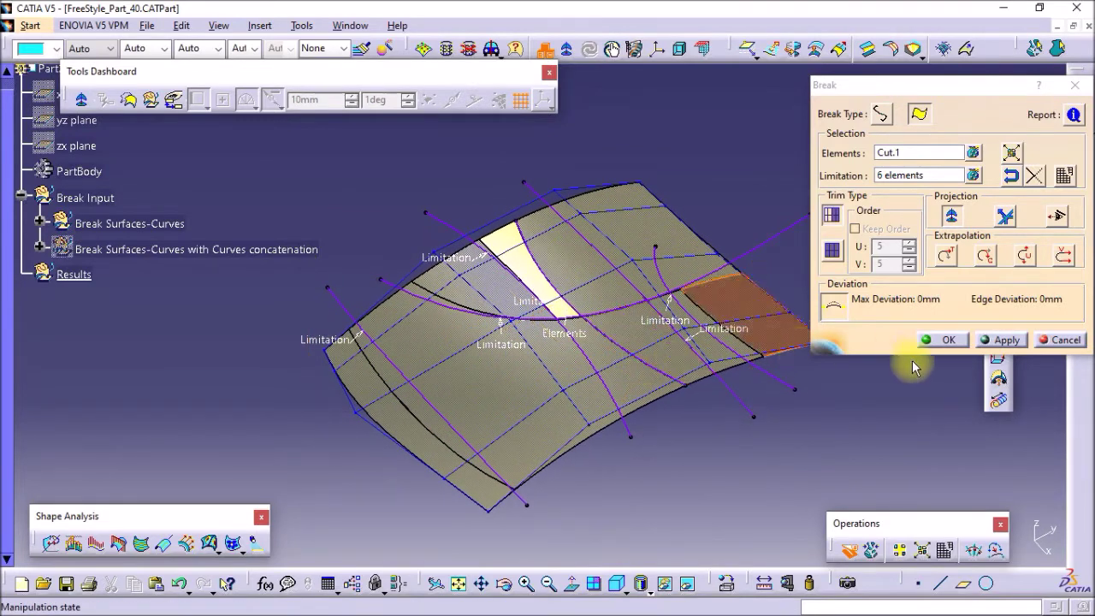
Switch to the rebuild trim type, recompute the 5×5 patches, inspect them, and confirm
left_click(835, 251)
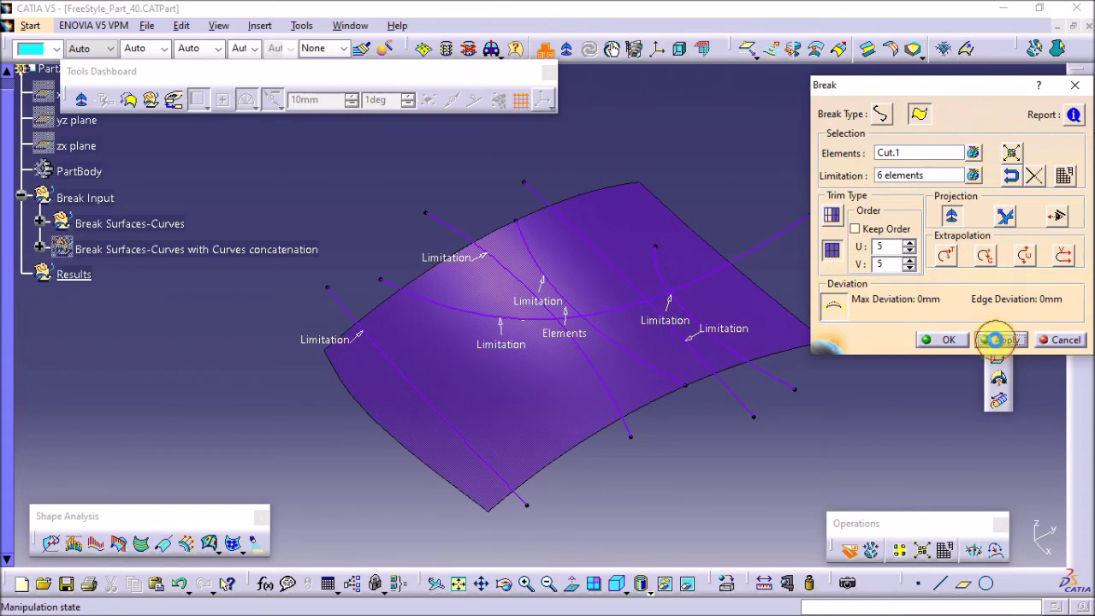
left_click(995, 340)
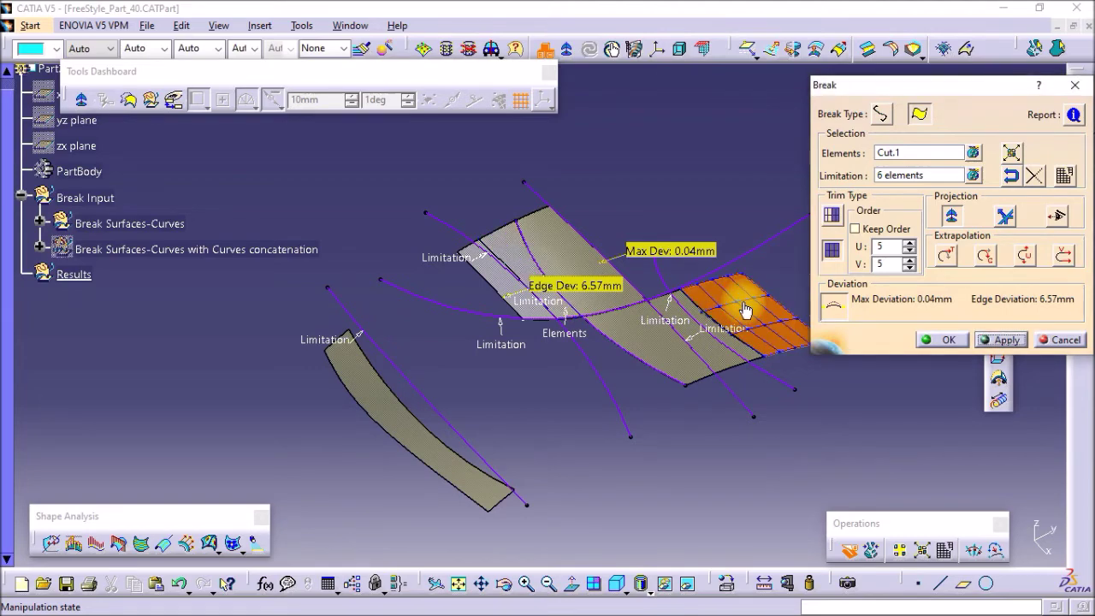
middle_click_drag(709, 367, 567, 312)
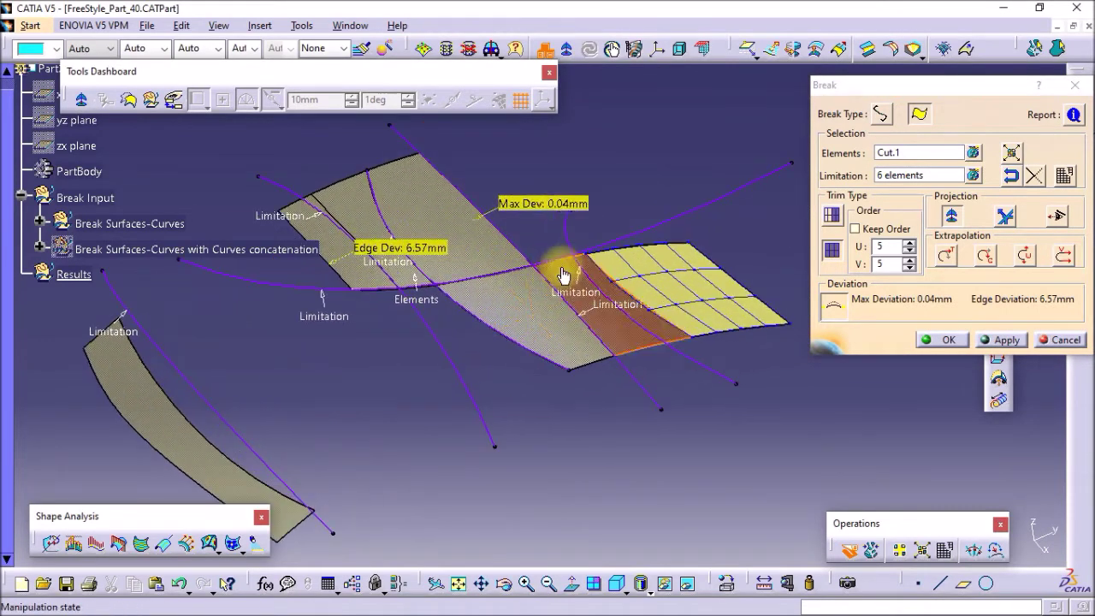
key("ctrl")
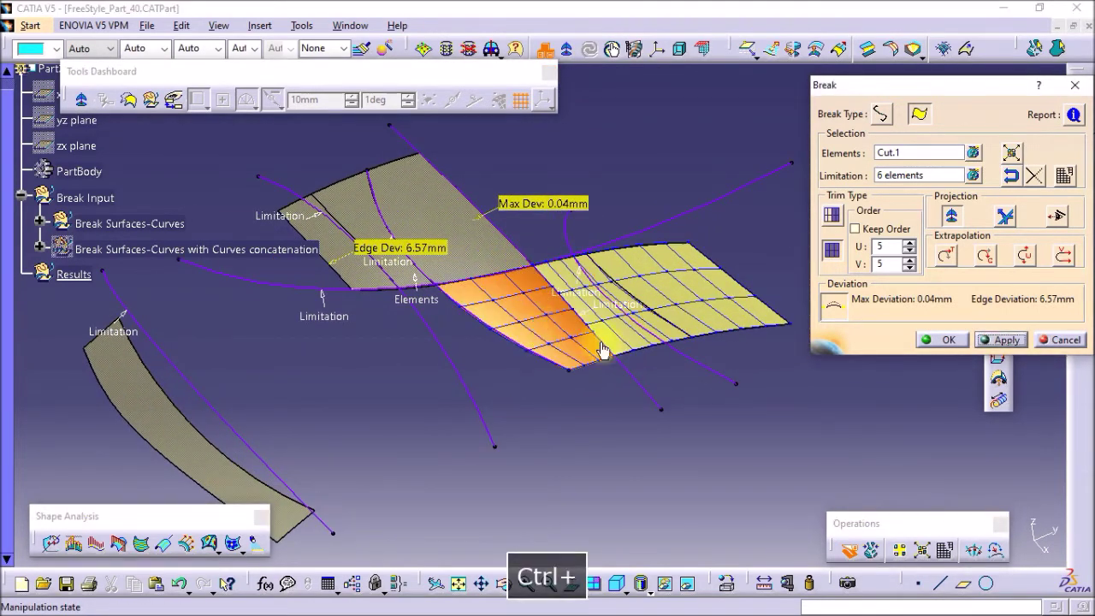
left_click(948, 340)
Confirm the break into three patches and display the first patch's control mesh
key("Escape")
left_click(997, 310)
left_click(777, 298)
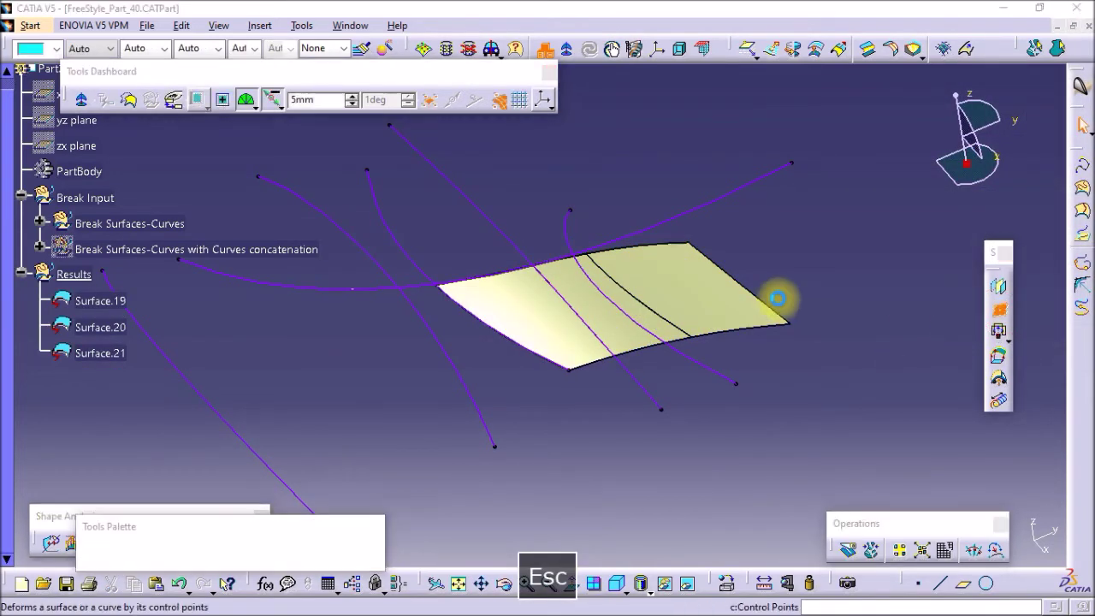
left_click(680, 299)
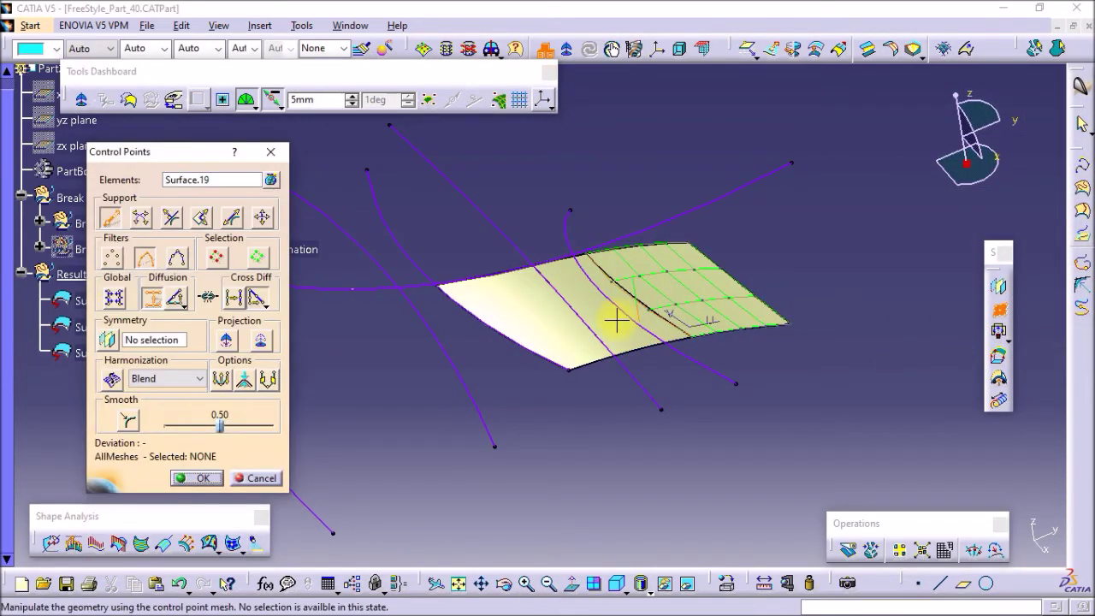
key("Escape")
Show control points of Surface.19, Surface.20 and Surface.21 together, then undo the break
left_click(685, 313)
left_click(624, 332, "ctrl")
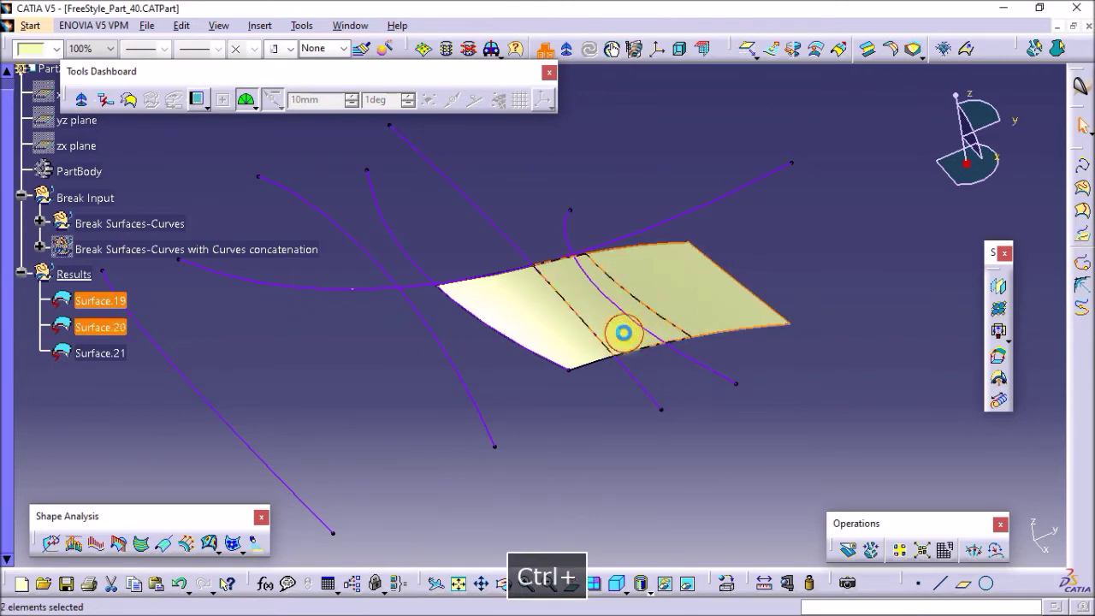
left_click(581, 337, "ctrl")
left_click(994, 310)
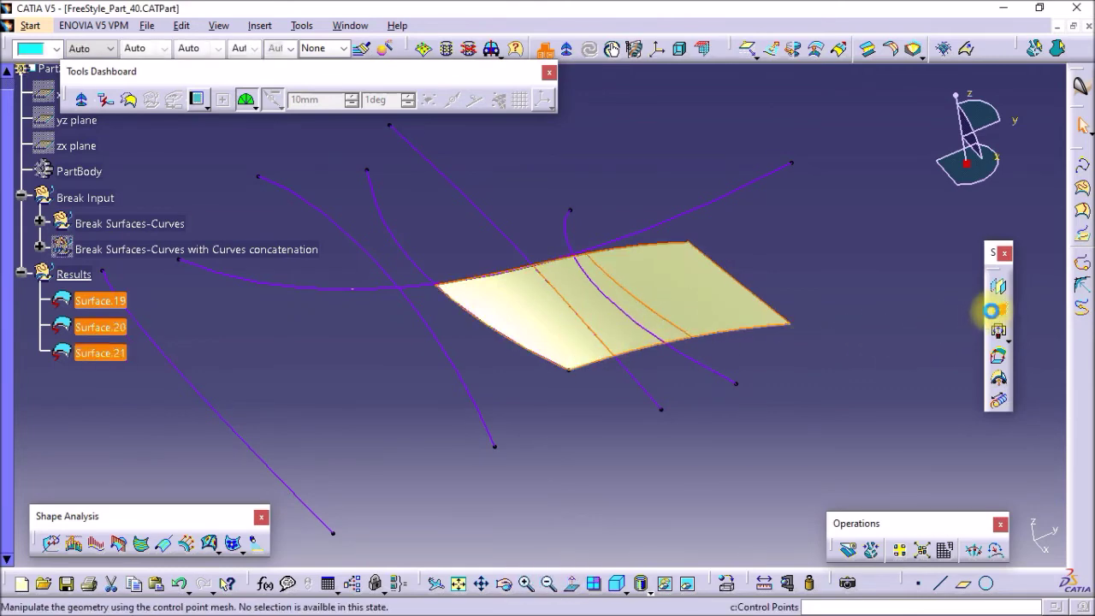
middle_click_drag(557, 348, 524, 376)
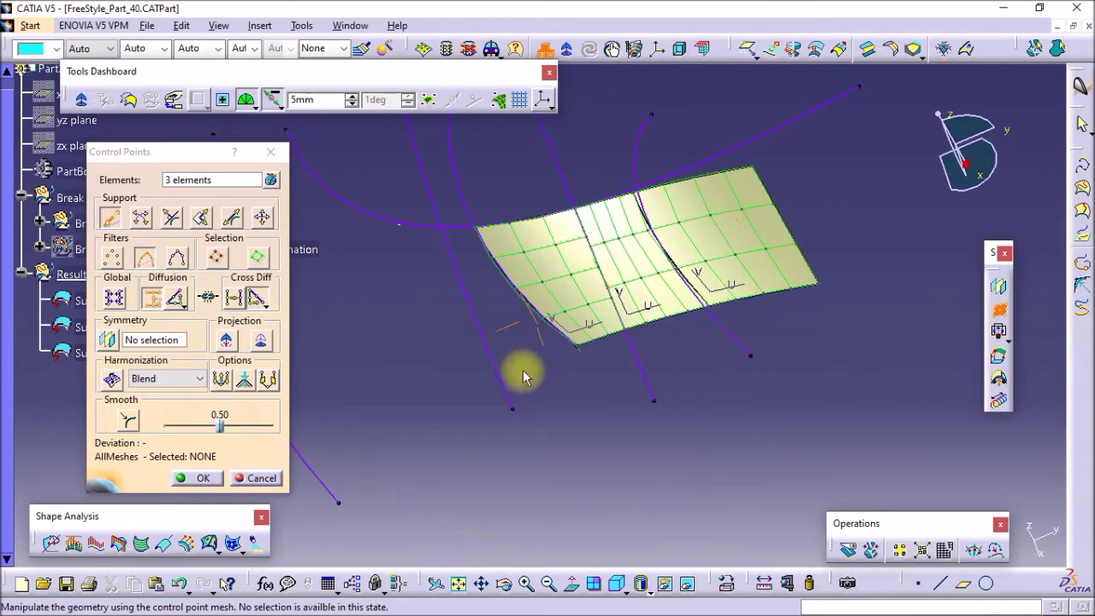
key("Escape")
middle_click_drag(581, 396, 514, 330)
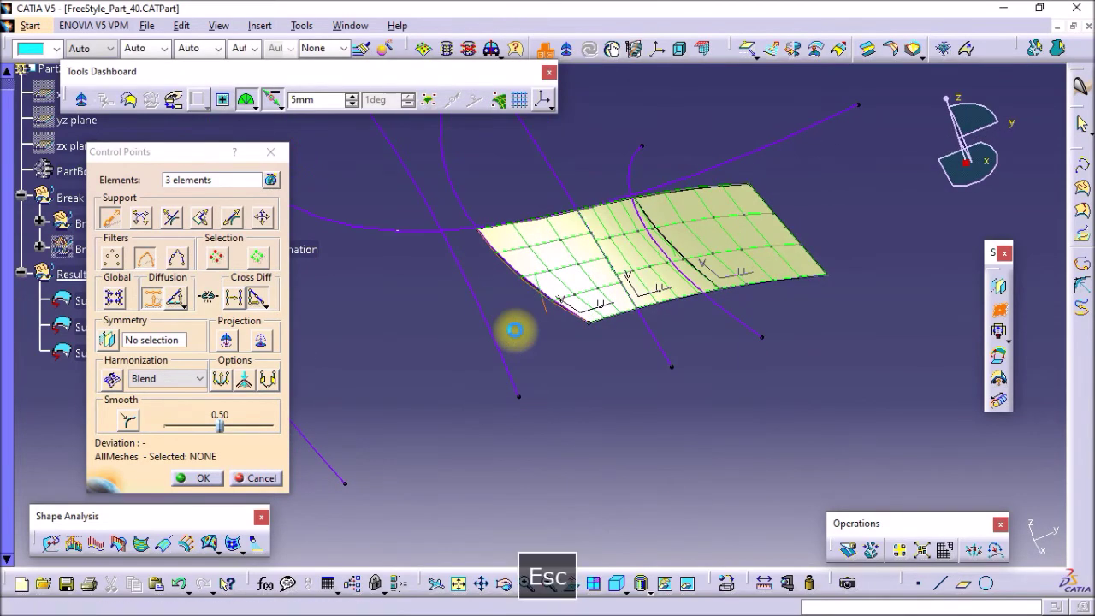
key("Escape")
key("ctrl+z")
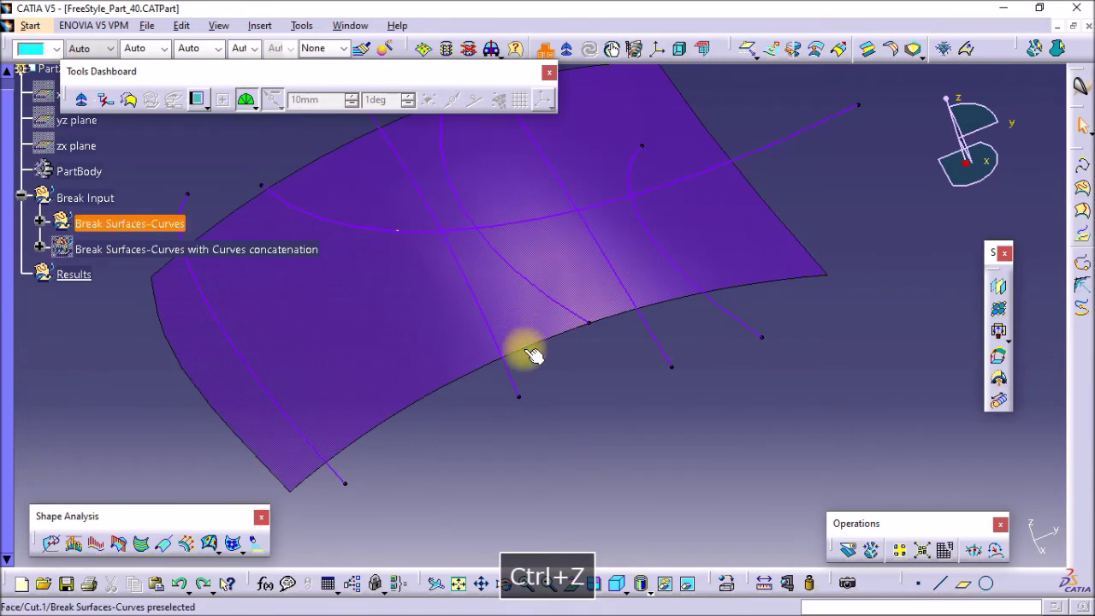
key("Escape")
left_click(848, 549)
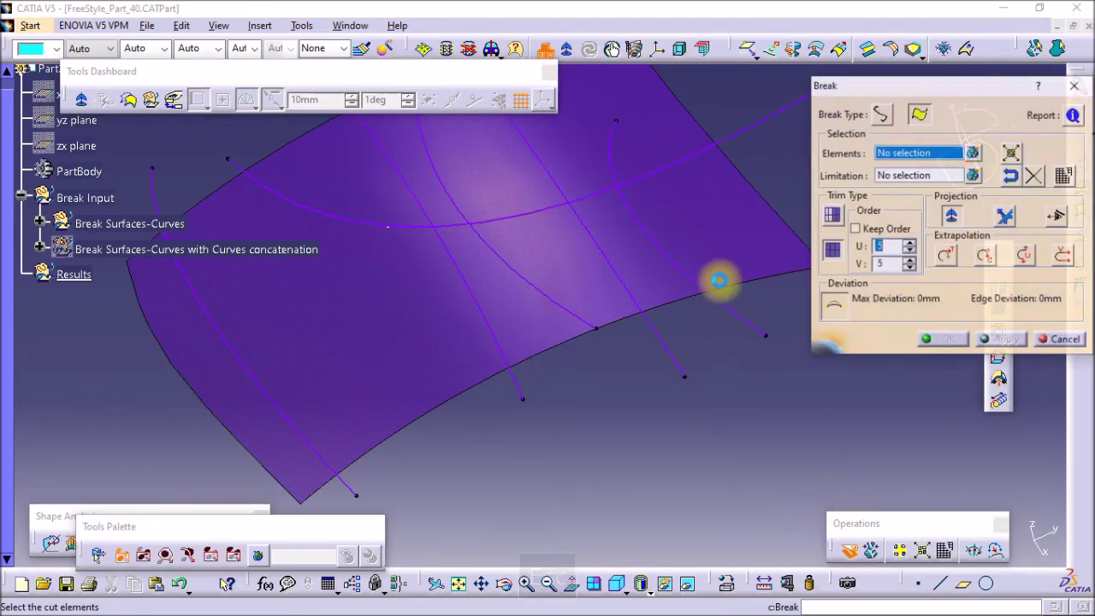
left_click(751, 274)
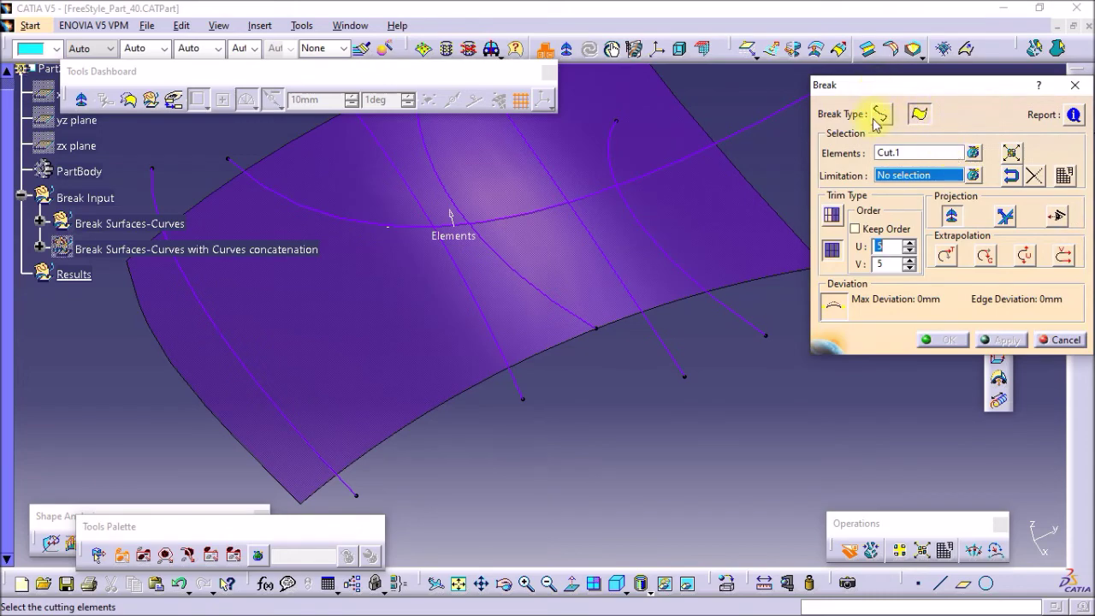
left_click(910, 117)
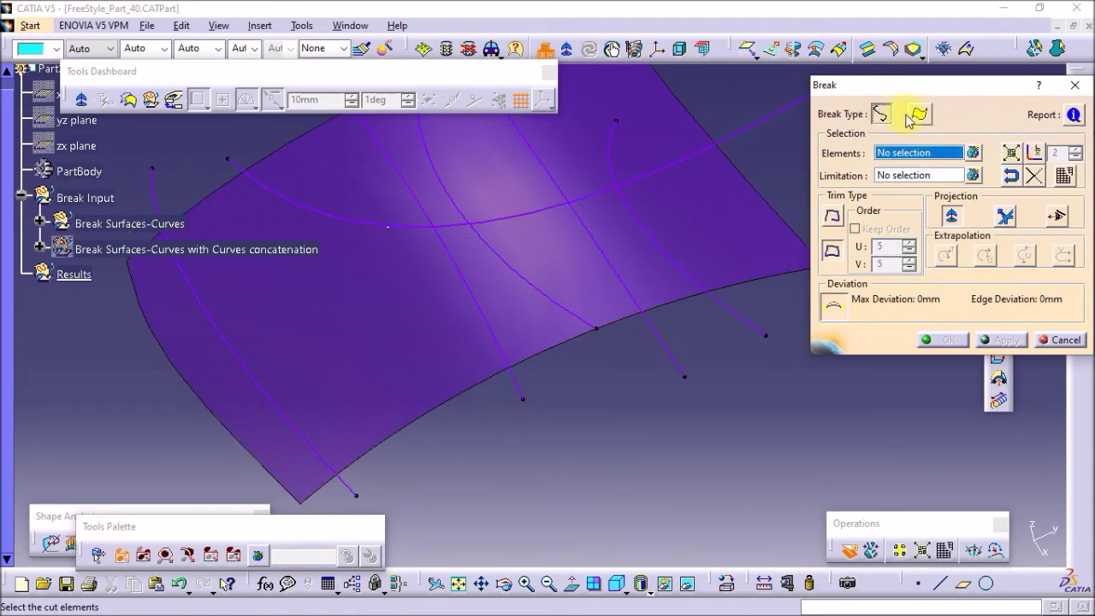
left_click(1059, 340)
middle_click_drag(598, 325, 454, 370)
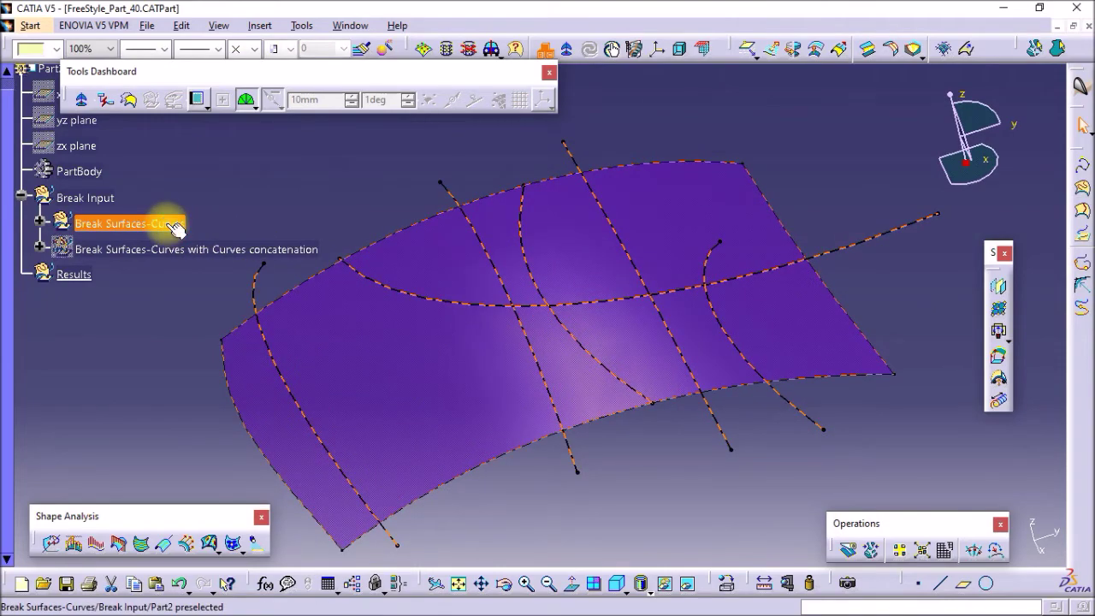
Hide the purple surface and show the Curves concatenation example's blue surface
key("space")
left_click(160, 246)
key("space")
middle_click_drag(708, 349, 733, 385)
Preview a break of Cut.1 along its four concatenated limitation curves
left_click(848, 548)
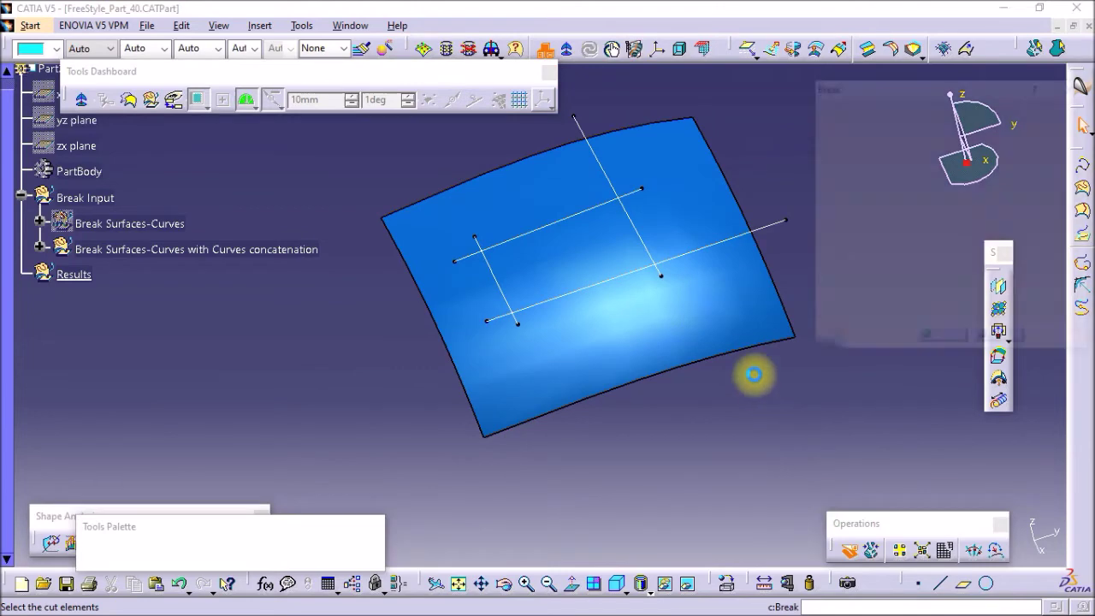
left_click(725, 326)
middle_click_drag(726, 326, 680, 392)
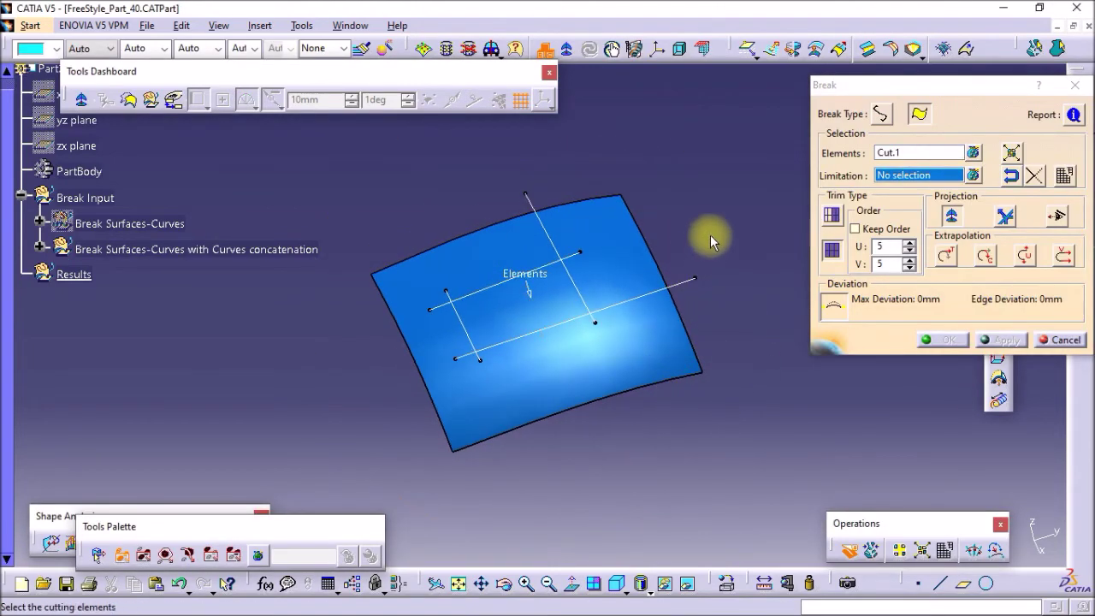
left_click(399, 454)
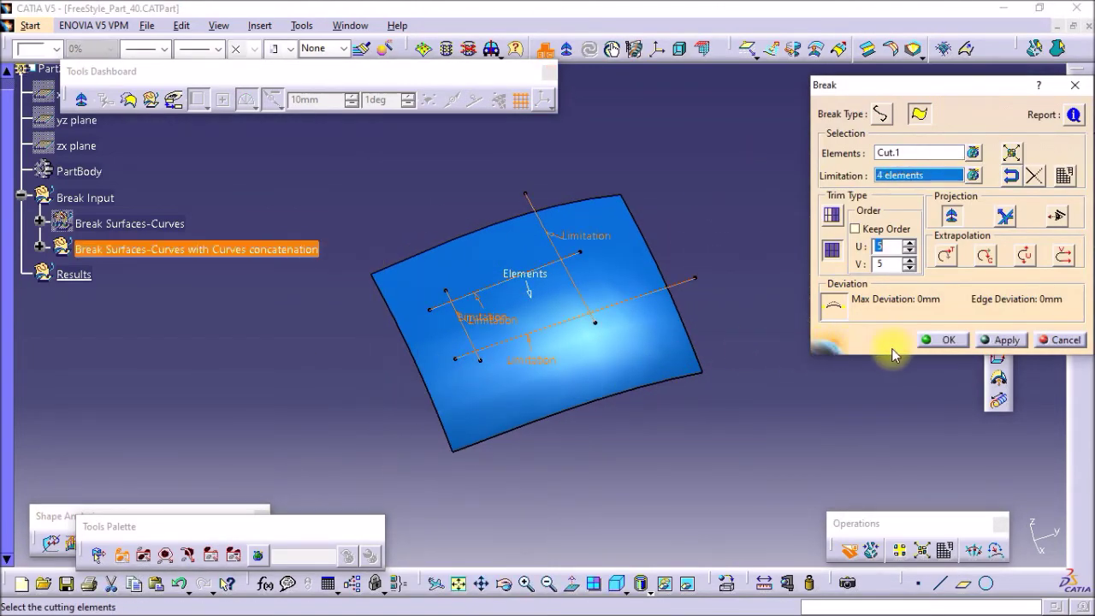
left_click(999, 341)
middle_click_drag(579, 384, 604, 375)
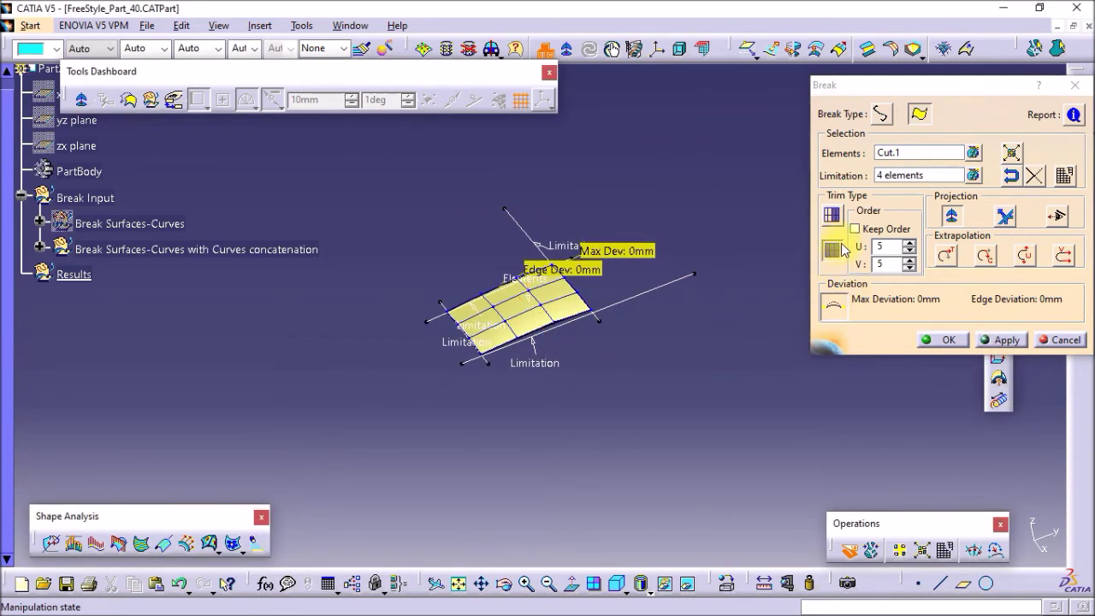
Change the trim type, toggle the kept regions to remove the inner patch, and confirm
left_click(832, 218)
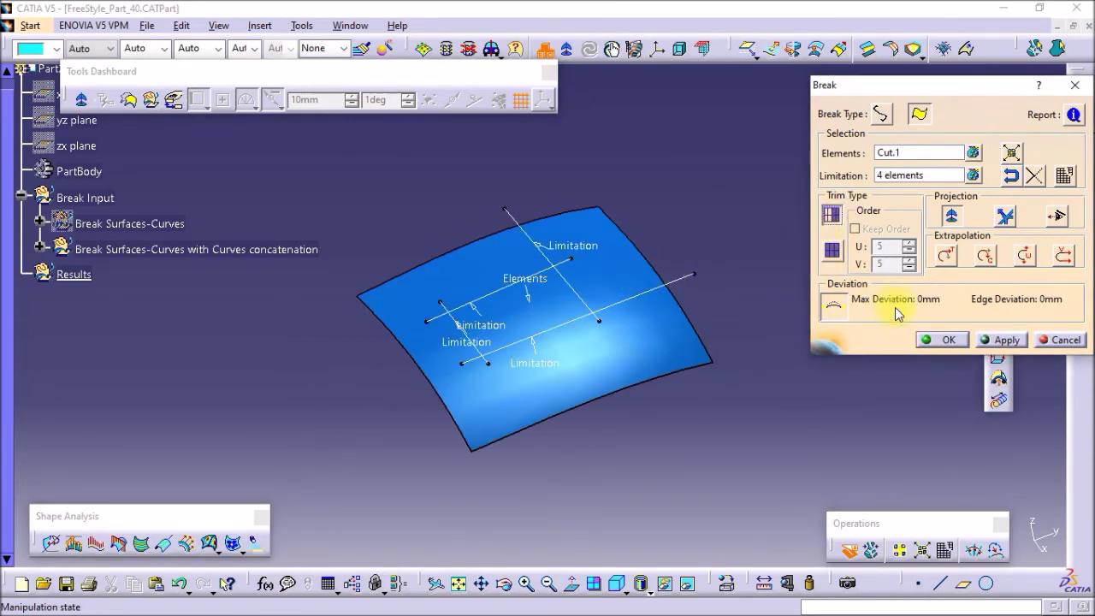
left_click(993, 342)
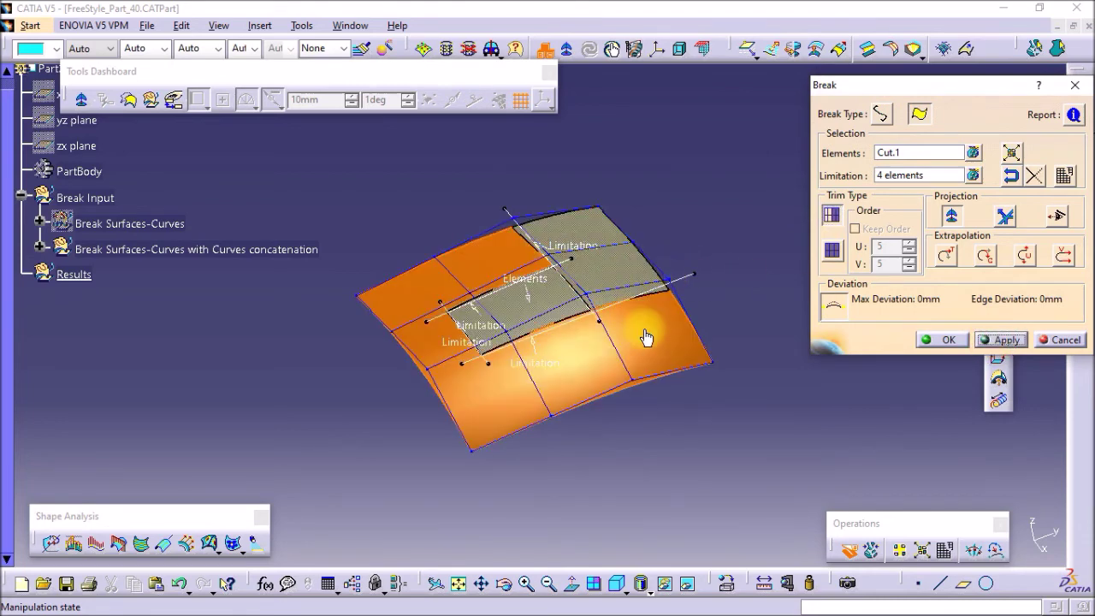
left_click(524, 320)
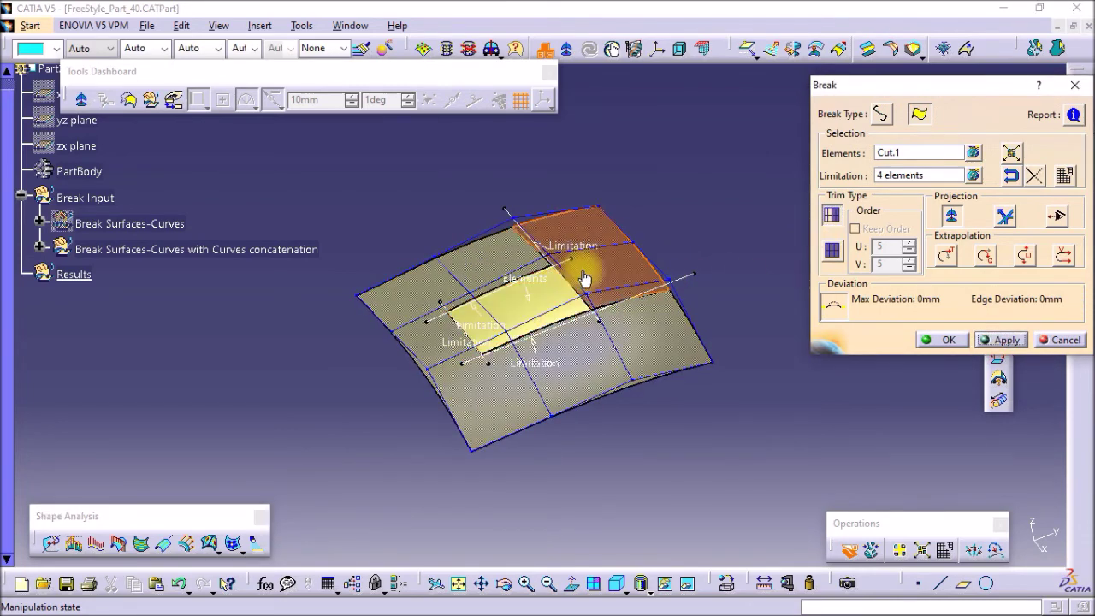
left_click(510, 246)
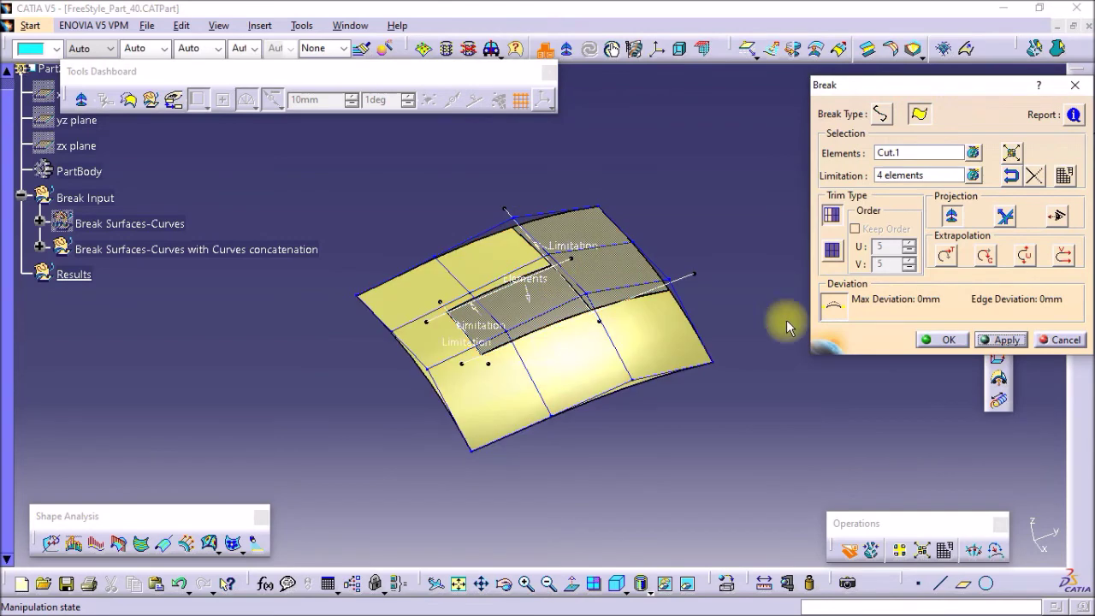
left_click(941, 340)
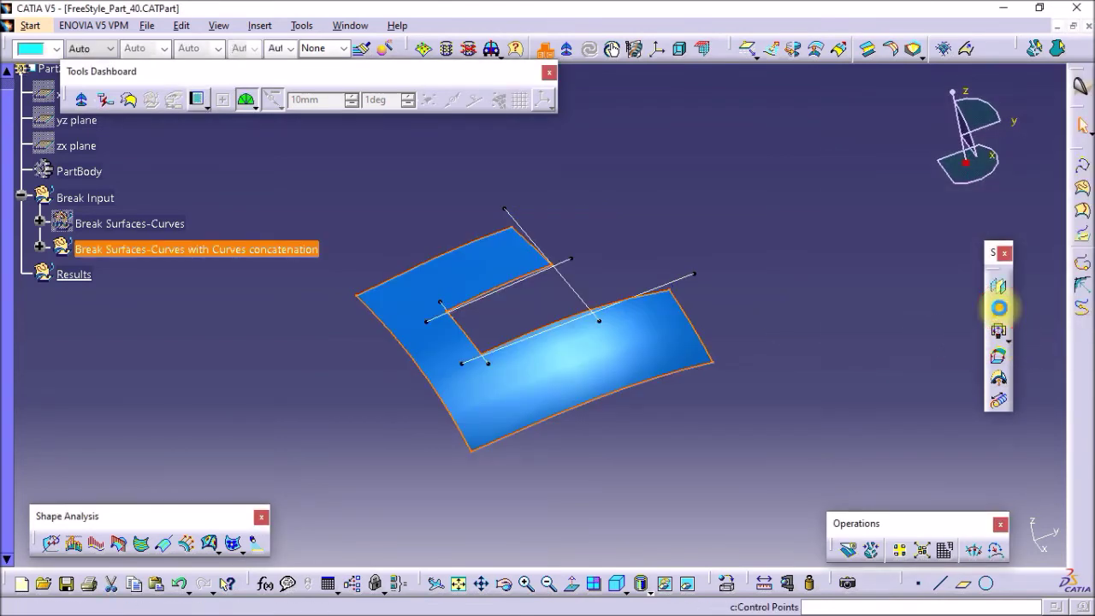
Drag a control point near Cut.1's top edge upward to reshape the surface
left_click(999, 308)
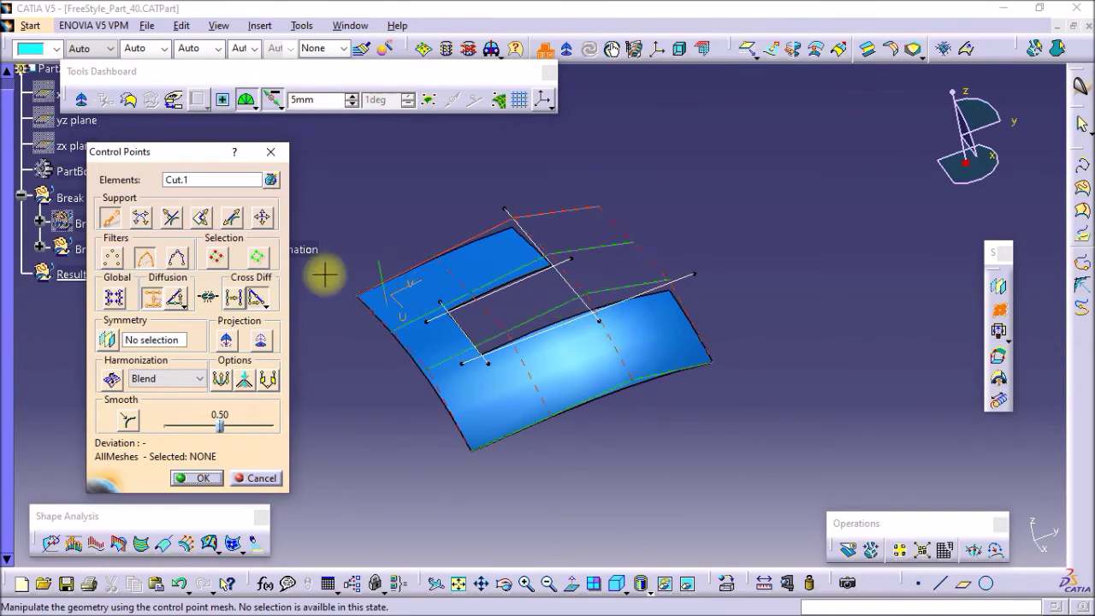
left_click(587, 299)
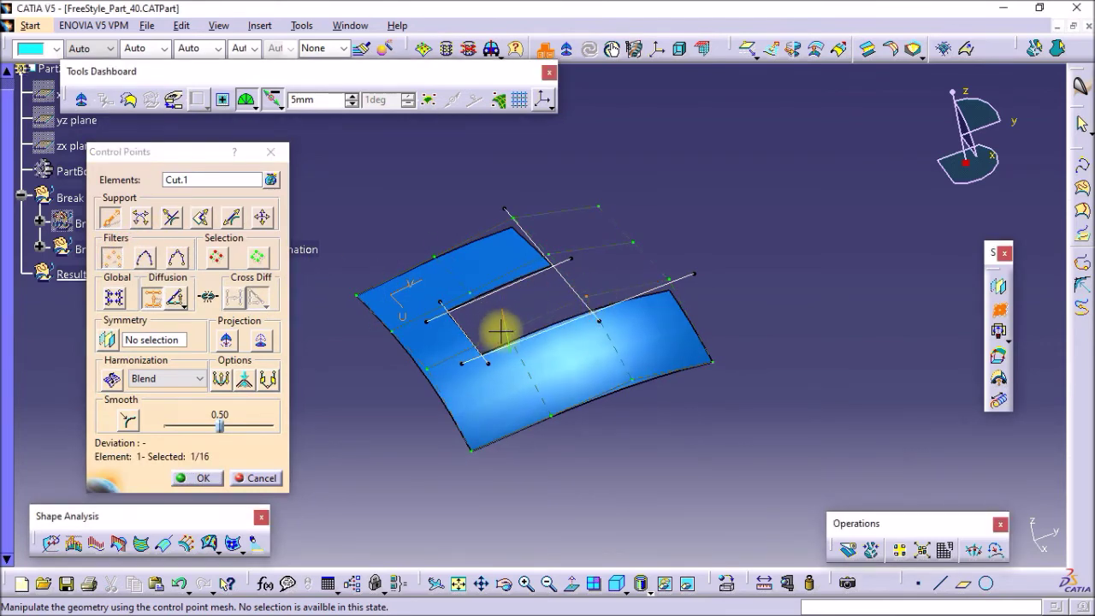
left_click_drag(654, 282, 623, 216)
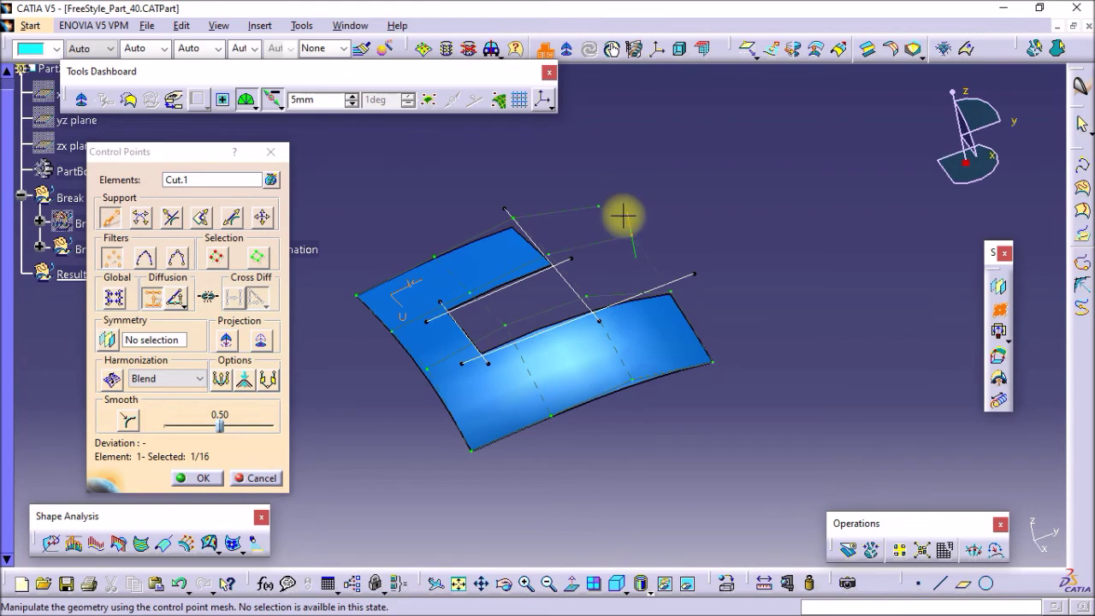